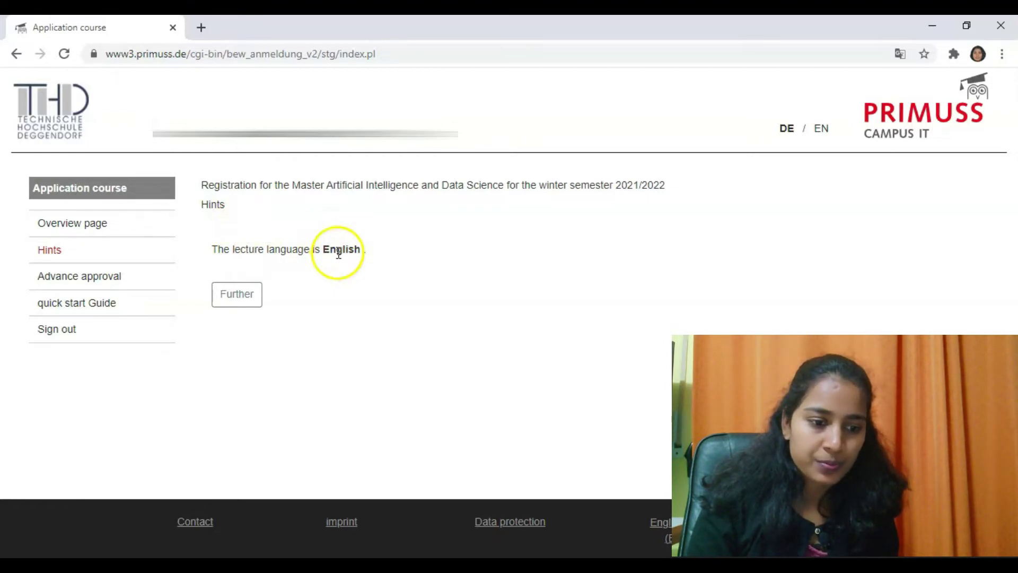
Continue past the lecture language hint, save the advance approval question as No, and proceed to the application overview
left_click(239, 292)
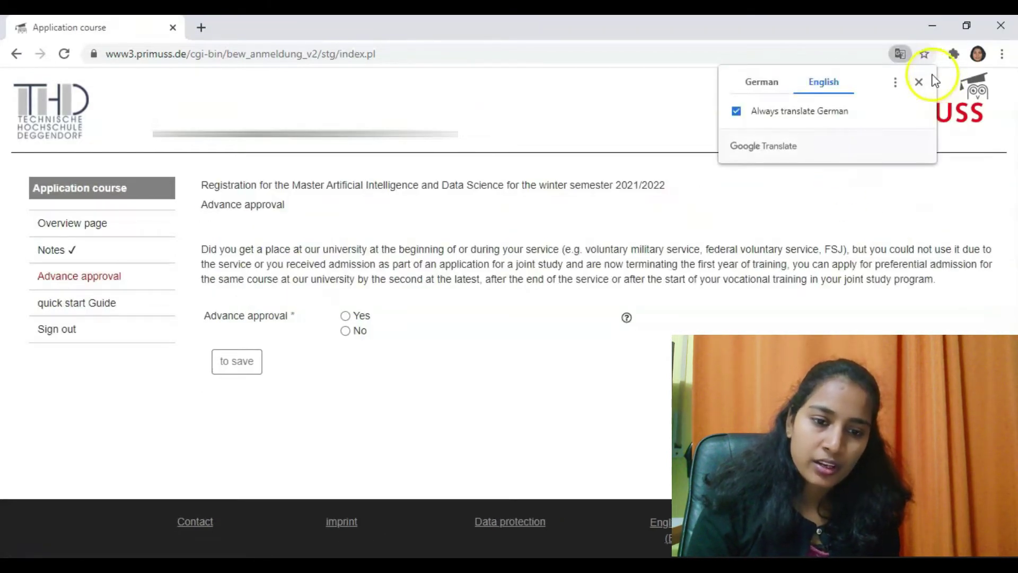
left_click(920, 81)
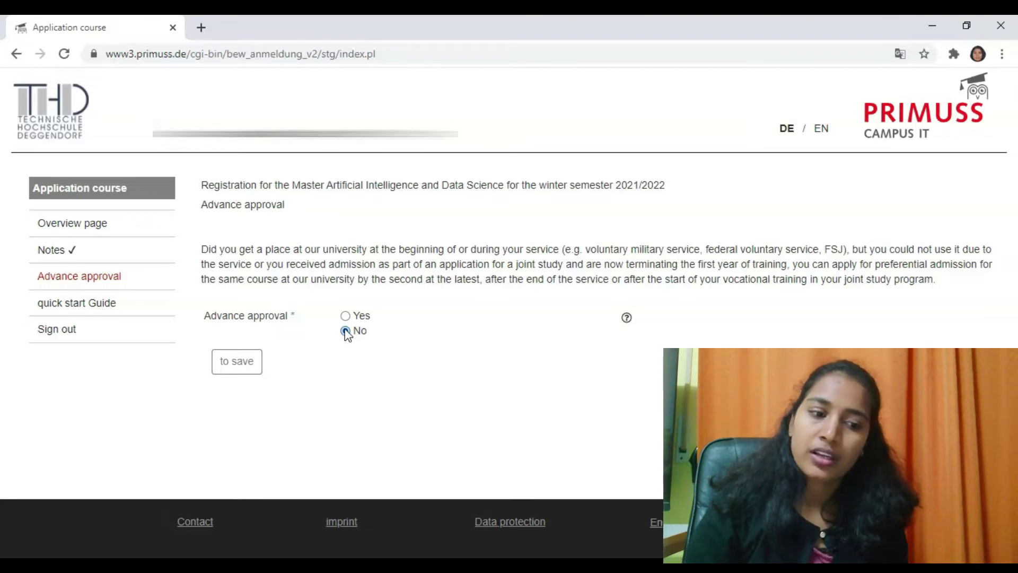
left_click(360, 361)
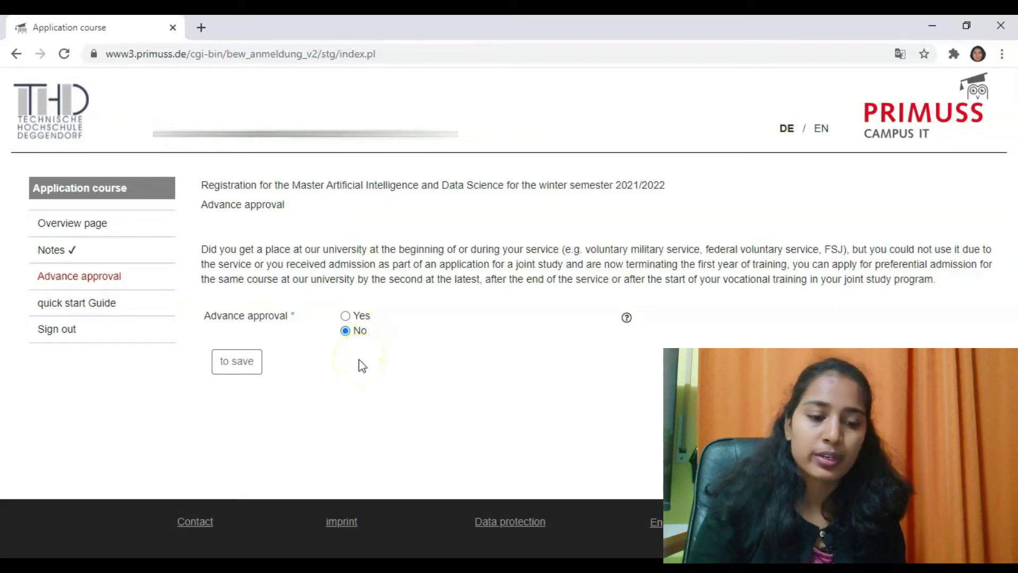
left_click(237, 362)
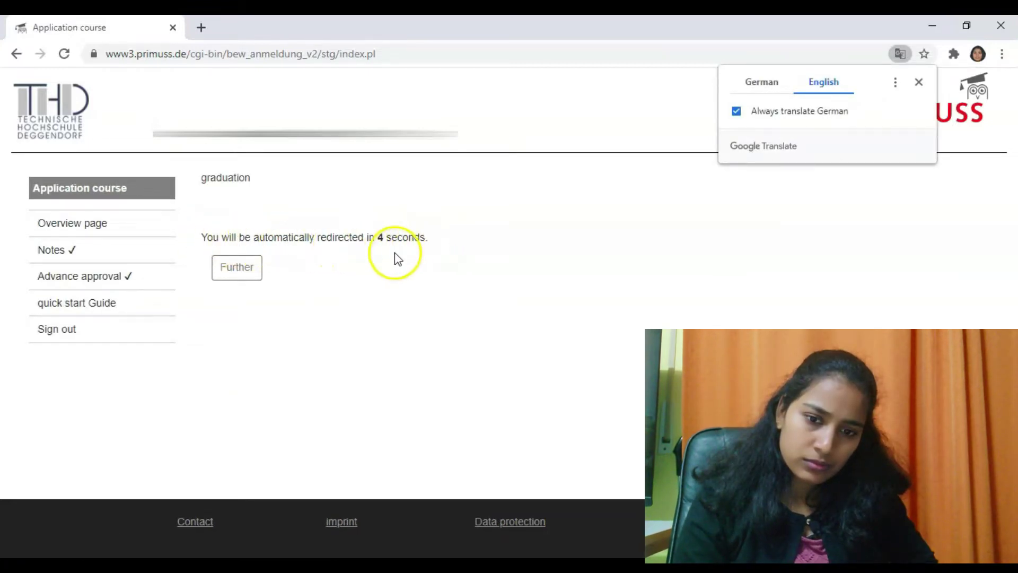
left_click(231, 274)
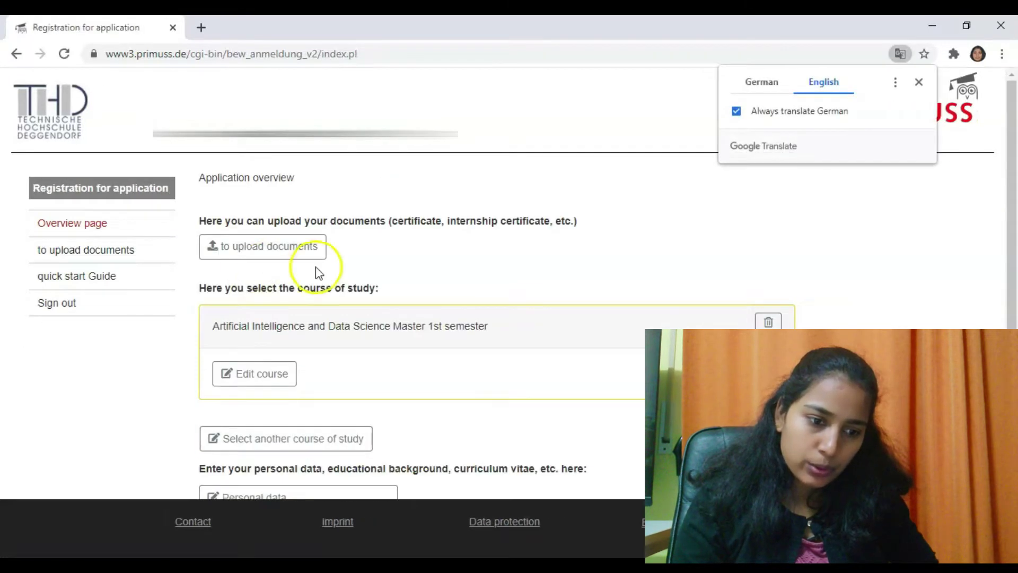
Open the personal data form from the application overview and dismiss the translation prompt
scroll(532, 247, "down", 1)
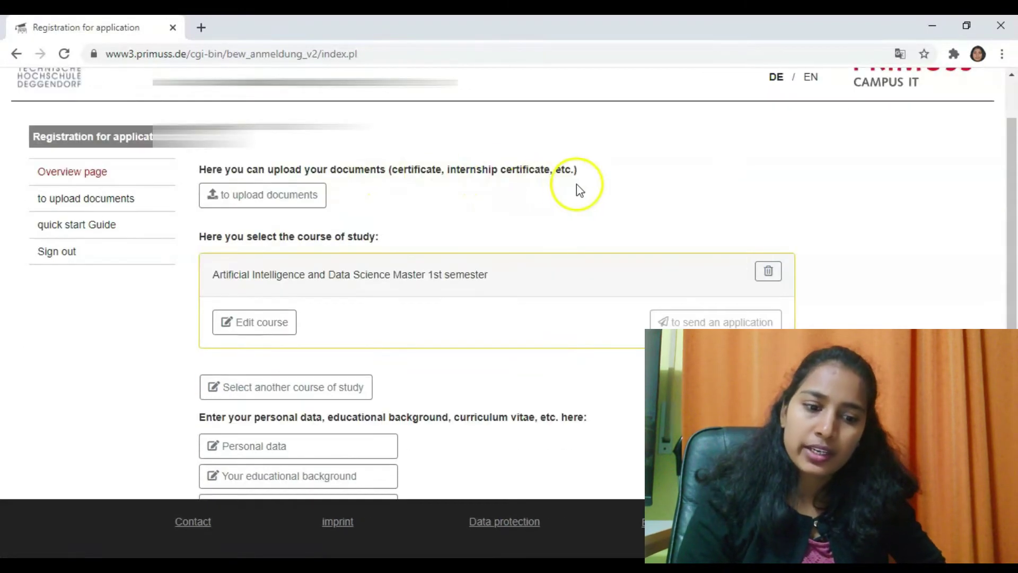
scroll(513, 190, "down", 2)
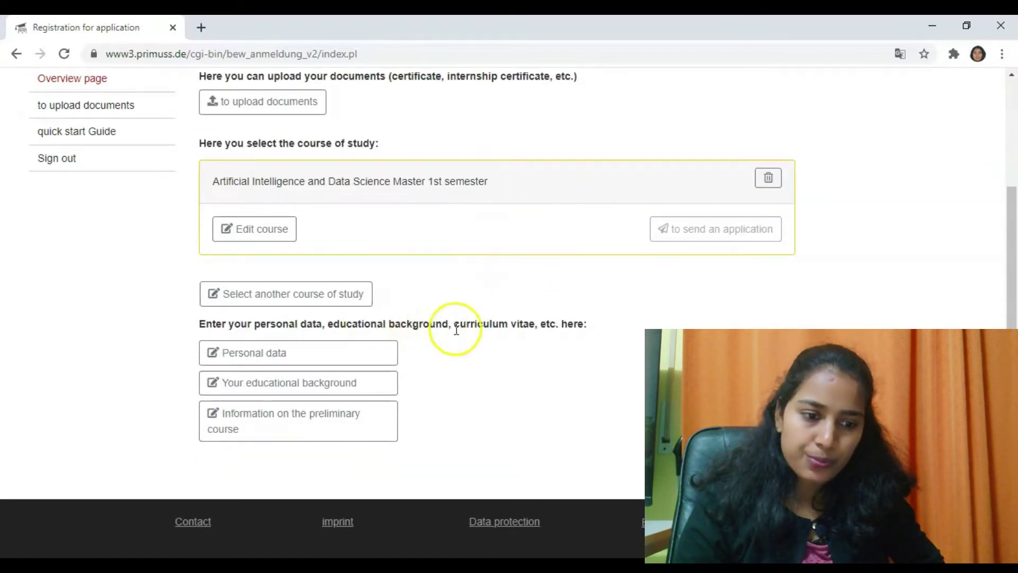
left_click(330, 355)
left_click(330, 354)
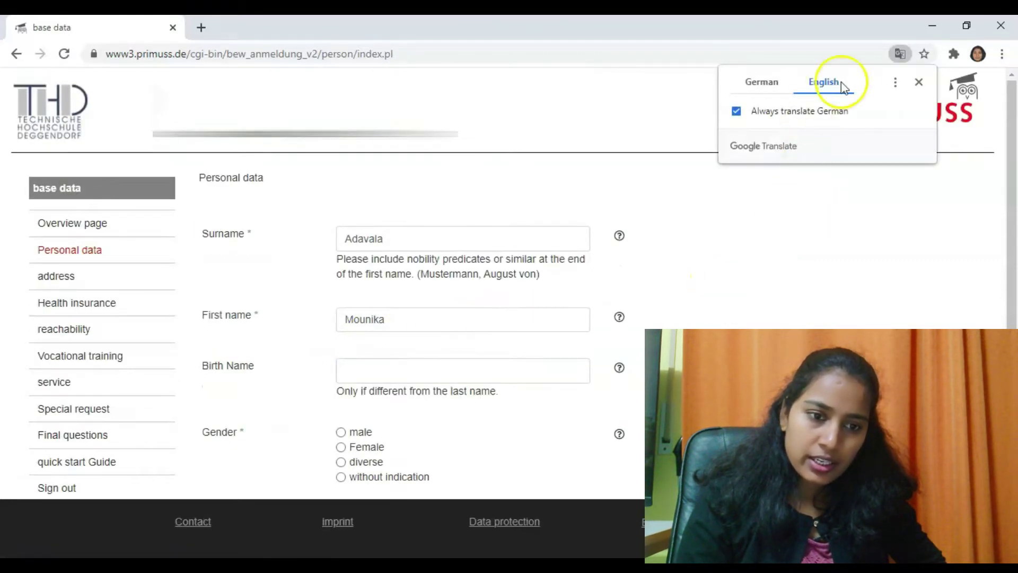
left_click(919, 82)
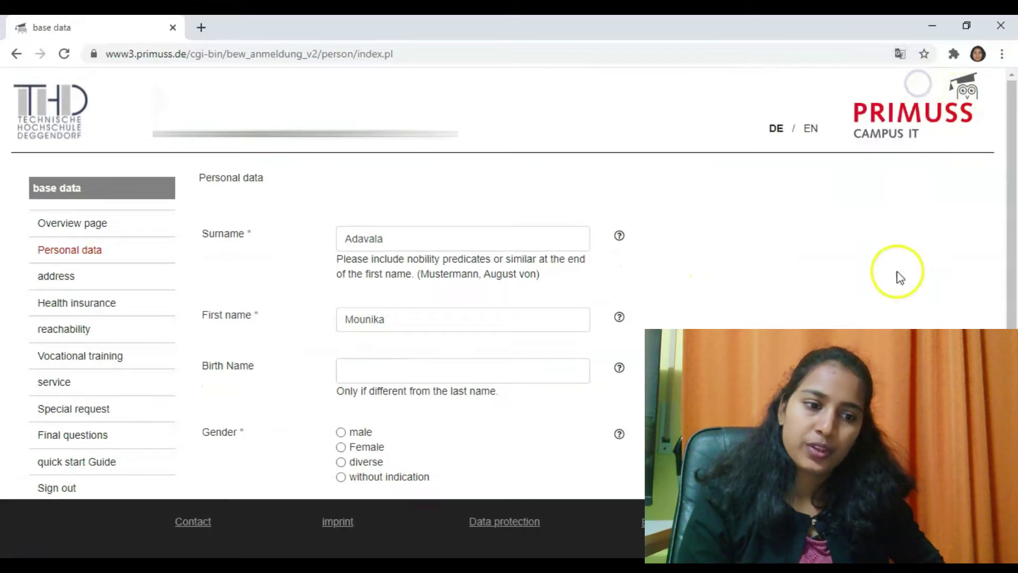
Set the gender to Female, fill in the date, place and country of birth and the citizenship, and save the personal data
left_click(371, 369)
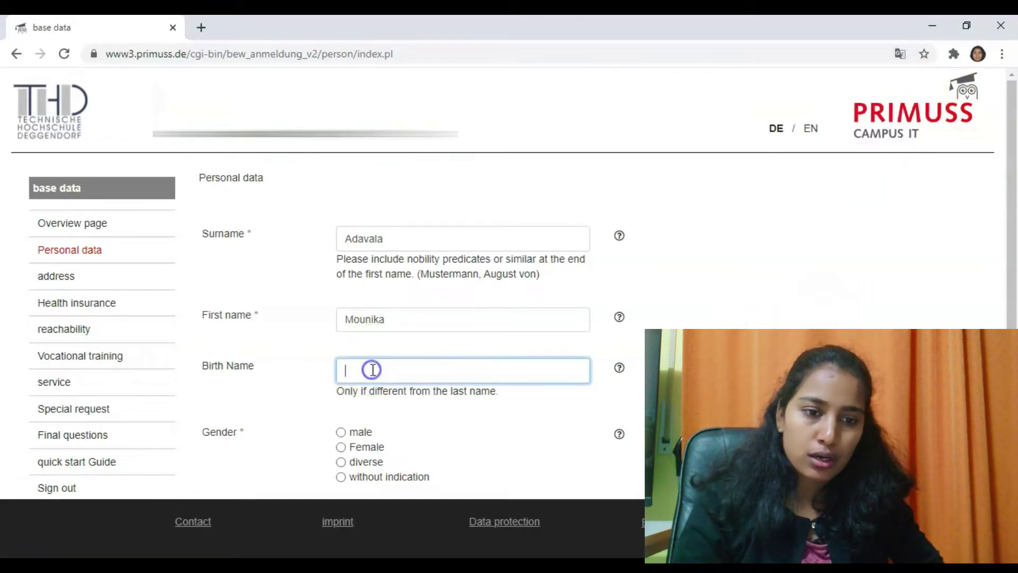
scroll(453, 387, "down", 4)
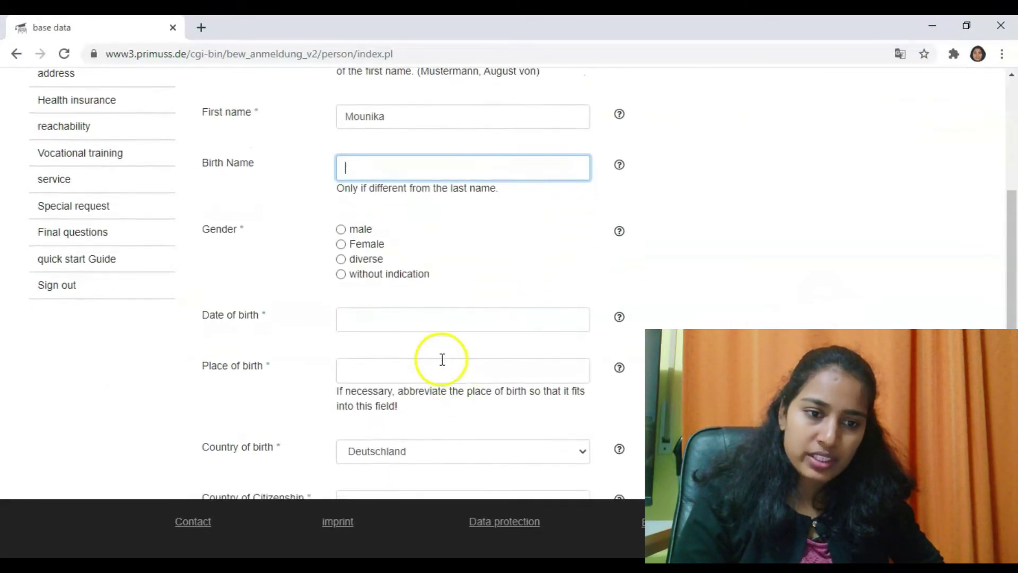
left_click(342, 245)
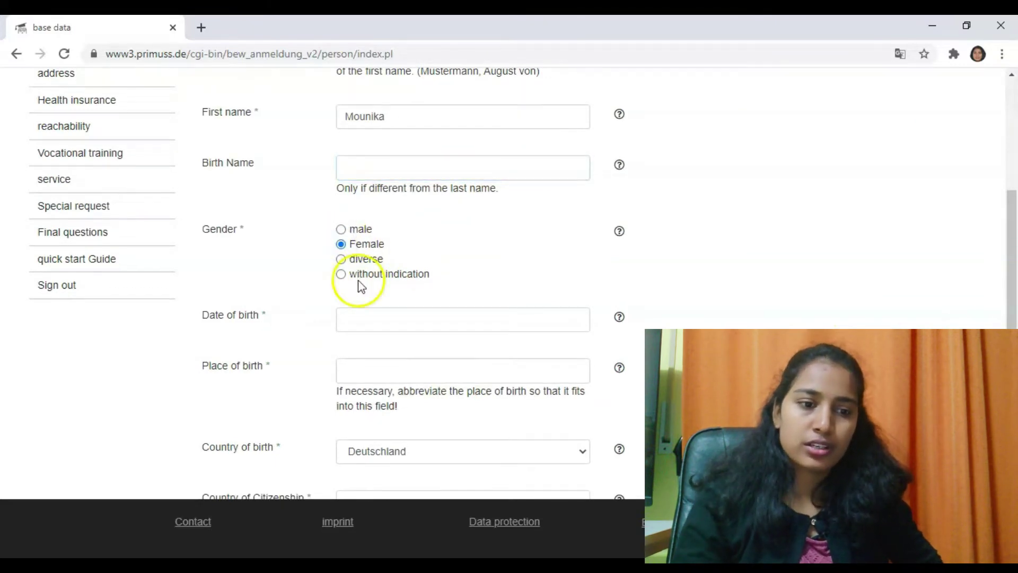
scroll(357, 277, "down", 3)
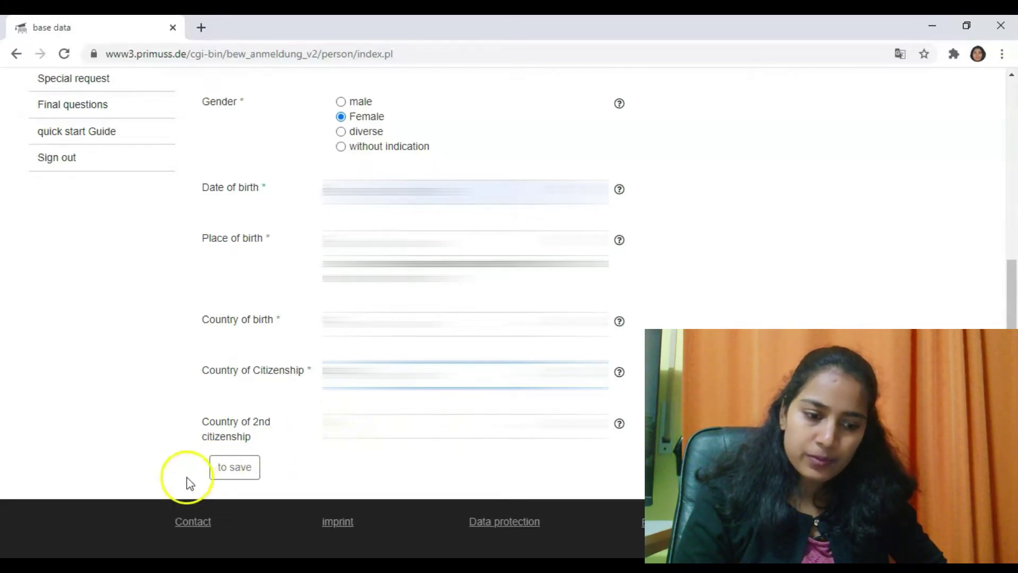
left_click(227, 474)
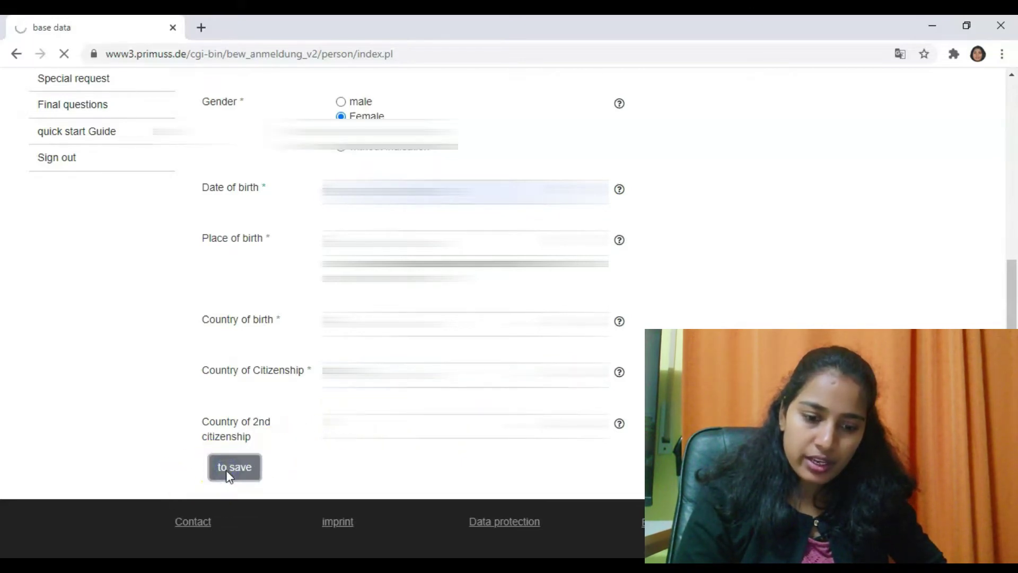
left_click(736, 332)
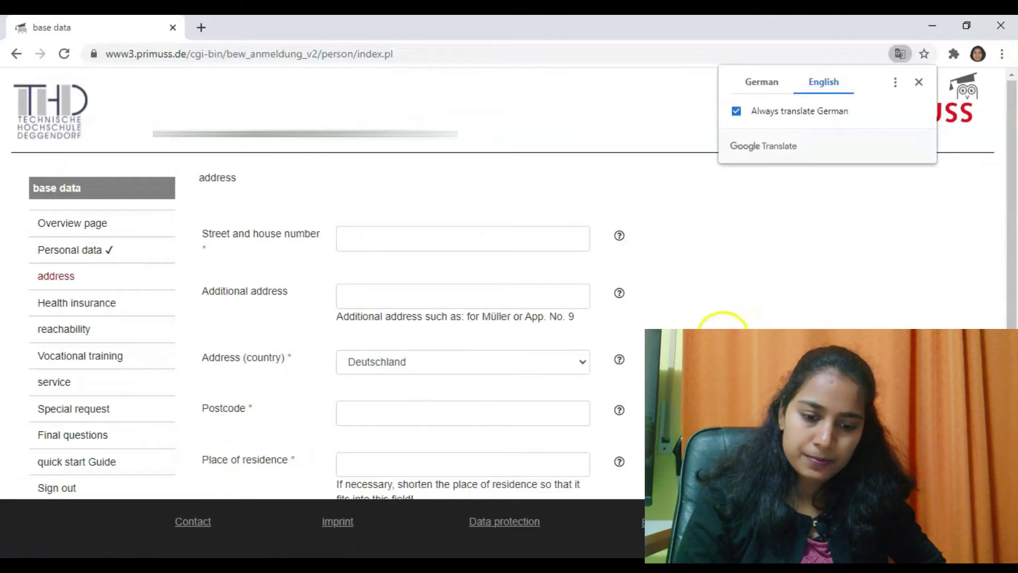
Fill in the applicant's address, country, postcode and place of residence, and save the address form
left_click(919, 82)
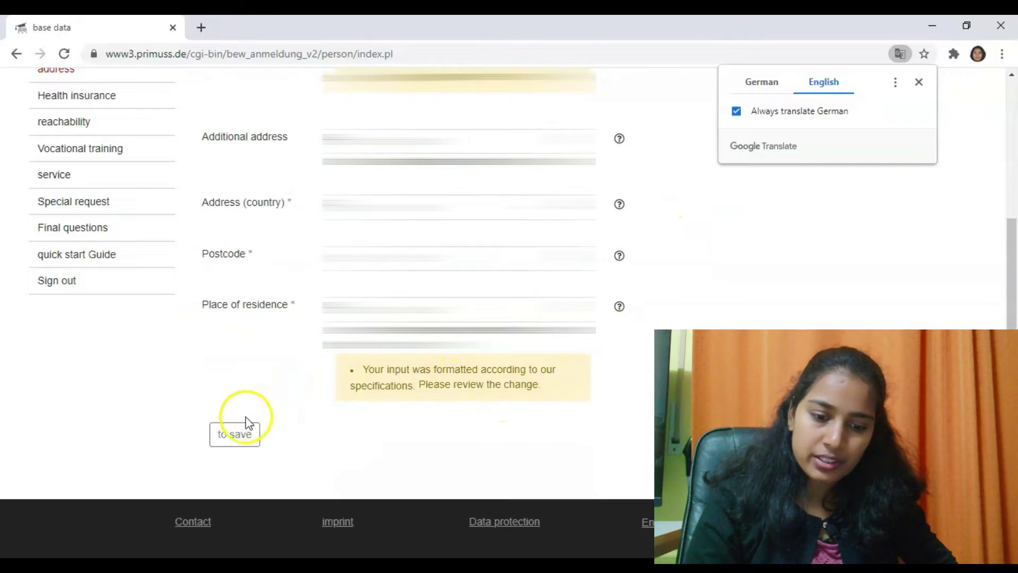
left_click(236, 431)
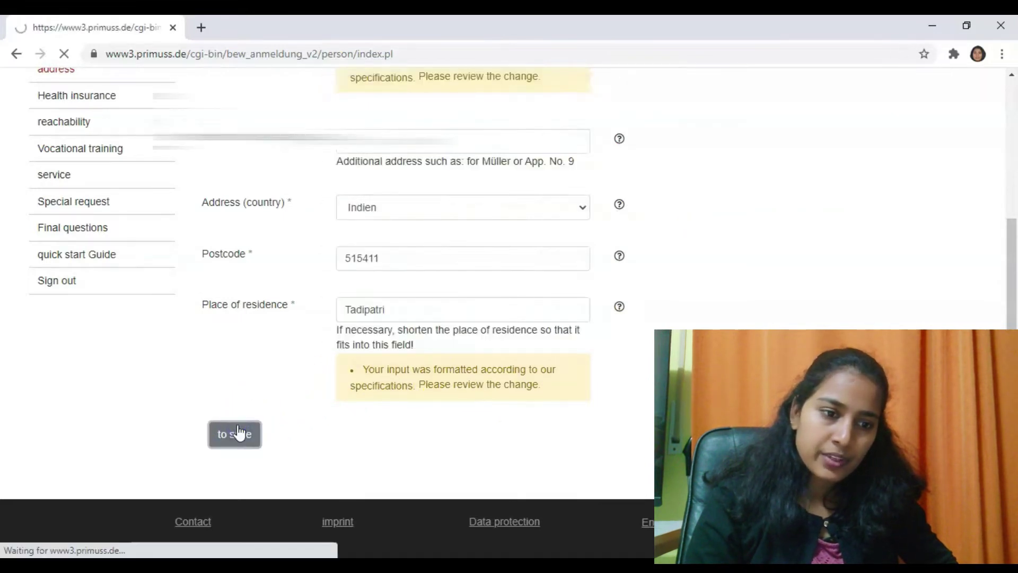
left_click(651, 271)
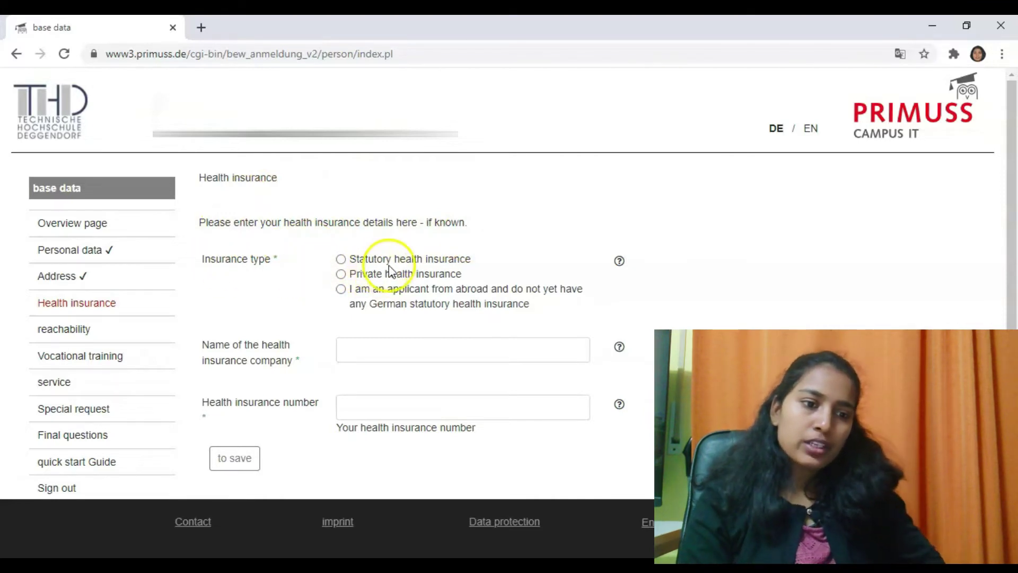
Set the insurance type to applicant from abroad without German statutory health insurance, and save the health insurance page
left_click(341, 260)
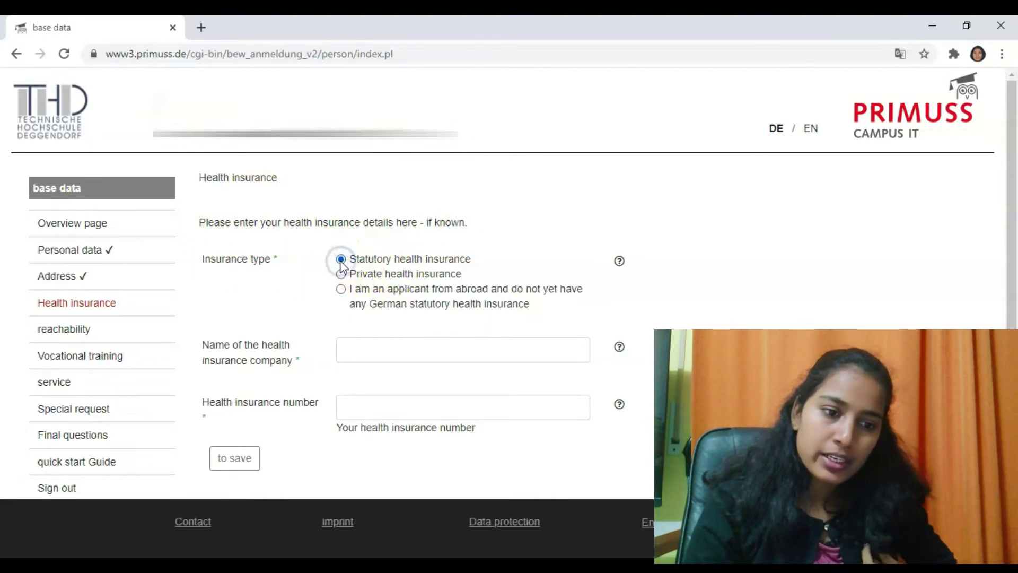
scroll(368, 323, "down", 1)
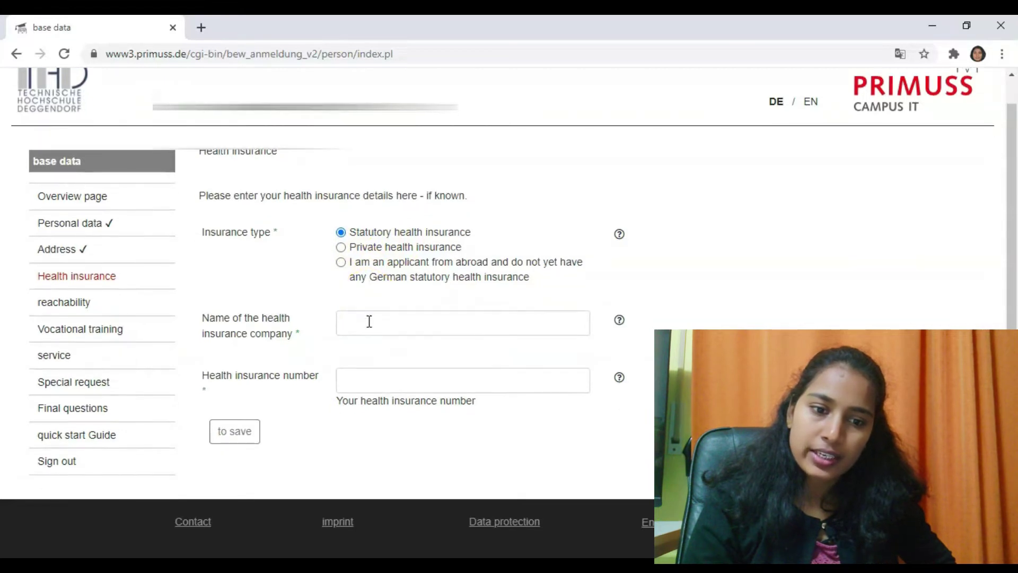
mouse_move(618, 241)
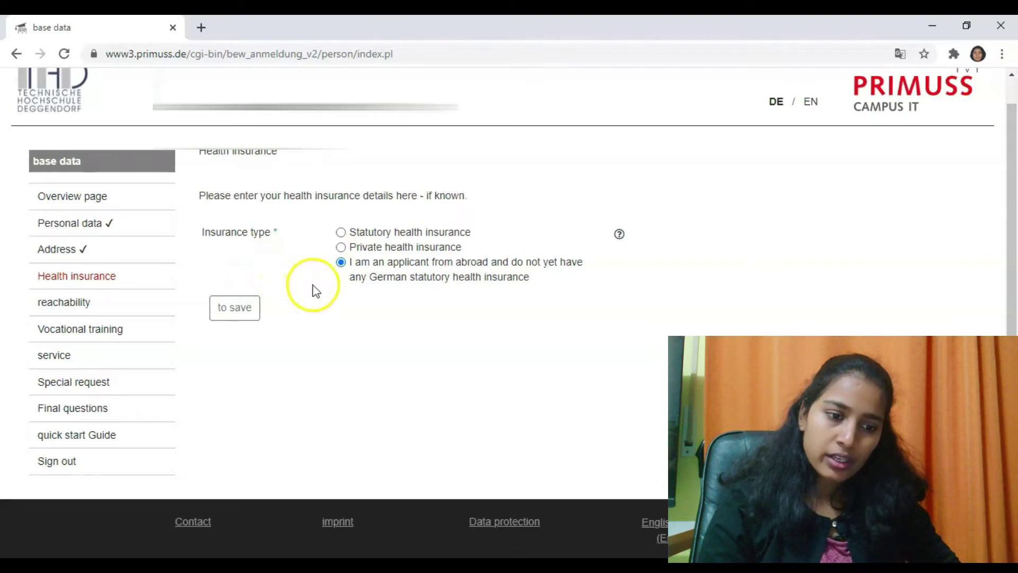
left_click(243, 316)
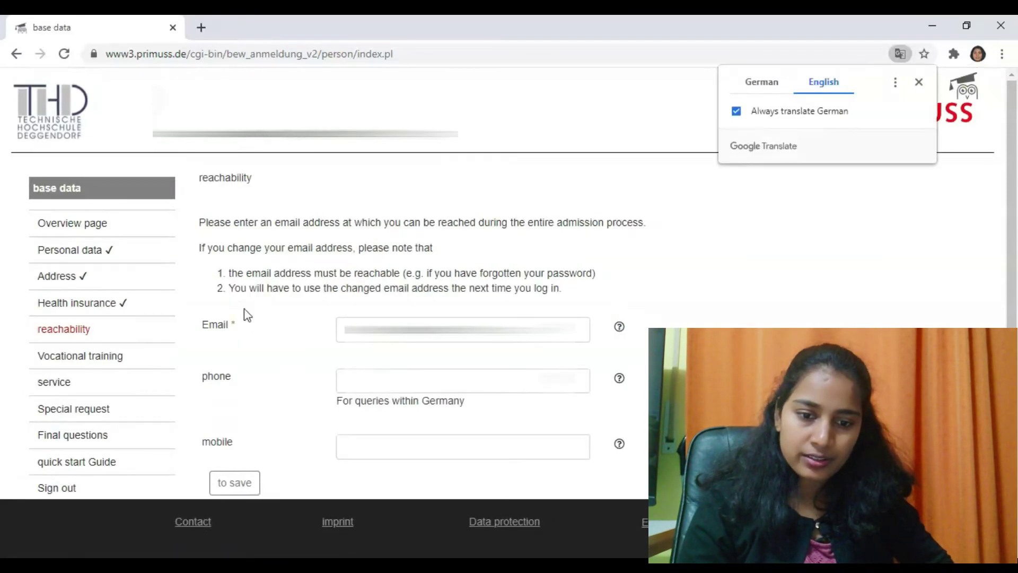
Save the reachability page with the prefilled email, leaving the phone and mobile fields empty
left_click(919, 83)
scroll(830, 292, "down", 1)
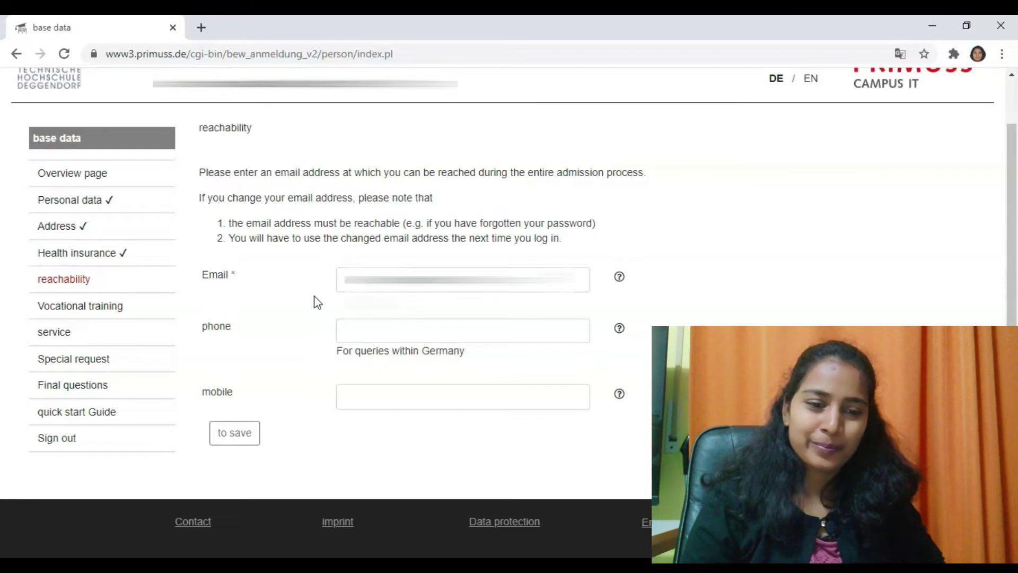
left_click(235, 434)
left_click(597, 401)
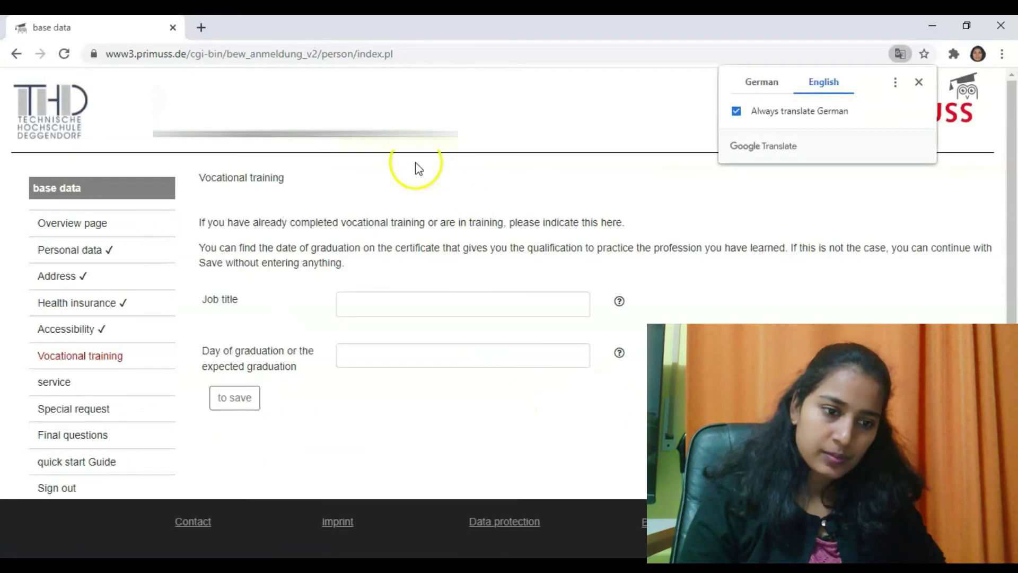
Save the vocational training page without entries, and save the service page with Service completed set to No
left_click(388, 183)
left_click(459, 190)
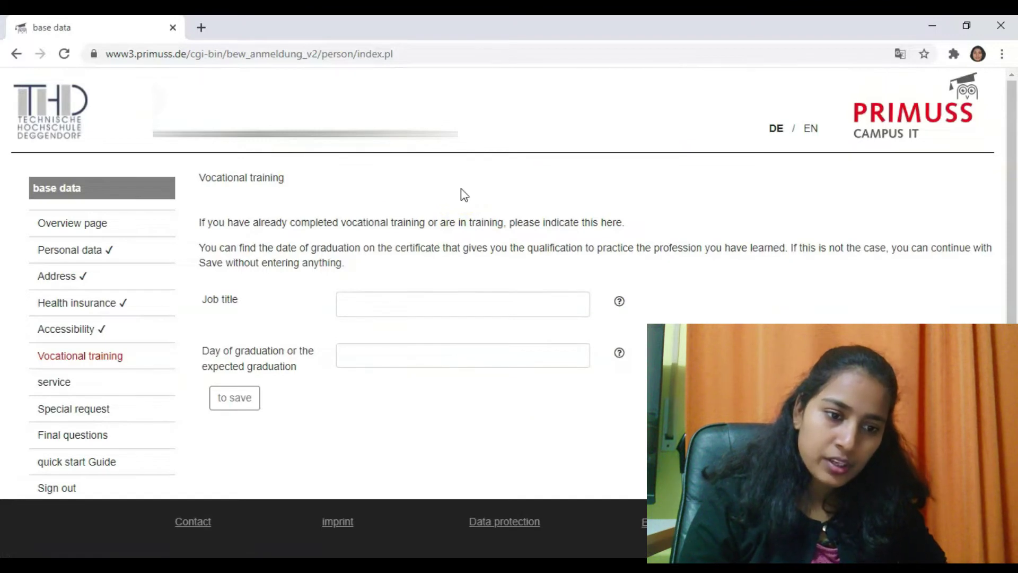
left_click(465, 206)
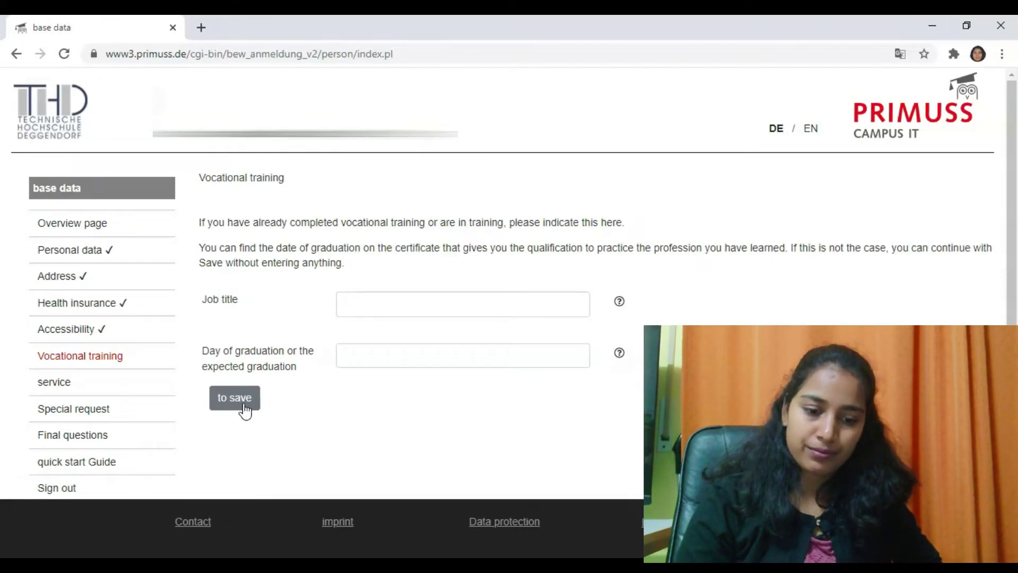
left_click(244, 407)
left_click(310, 239)
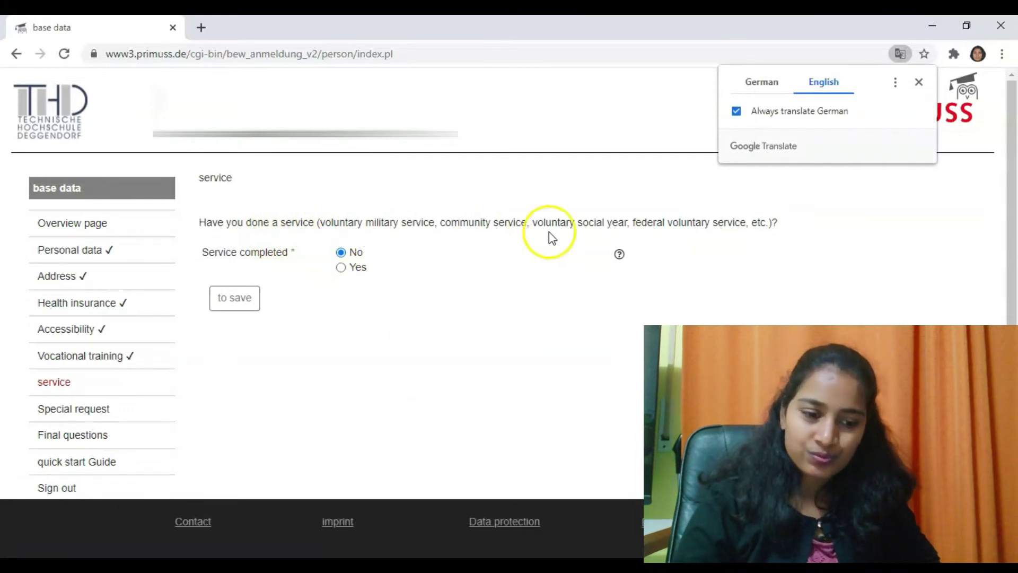
left_click(235, 302)
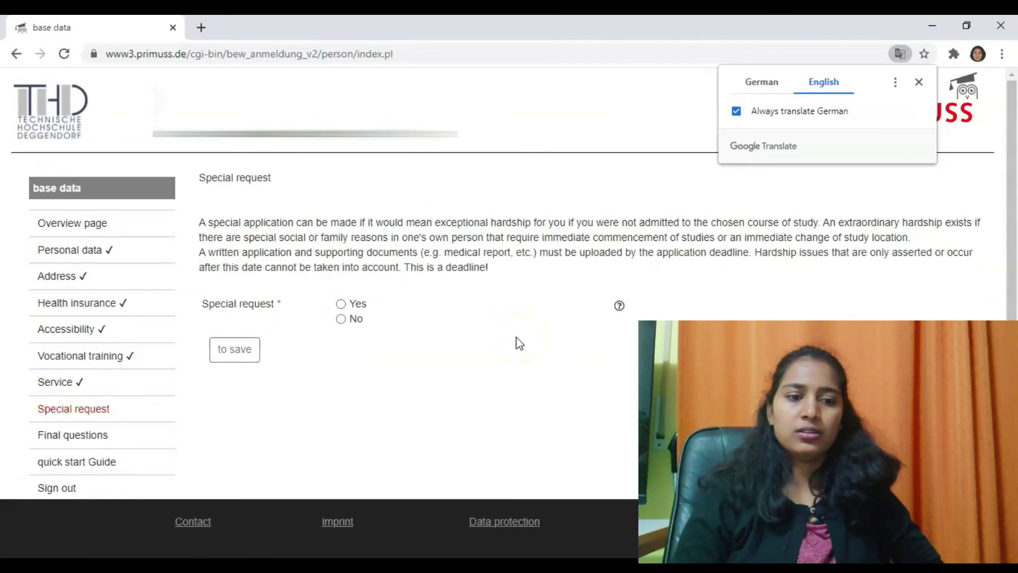
Switch the portal language to English and save the special application question as No
left_click(919, 81)
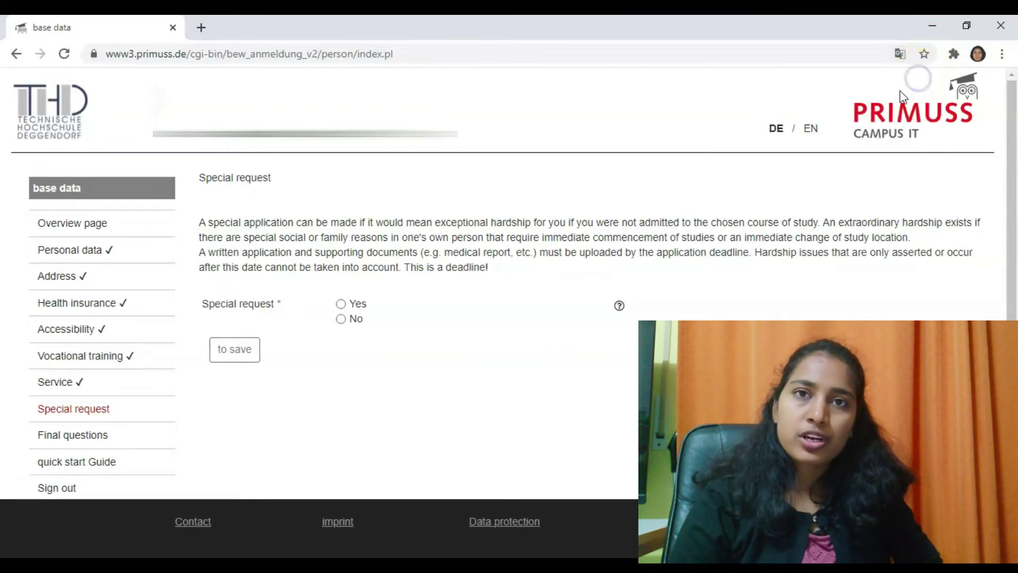
left_click(810, 128)
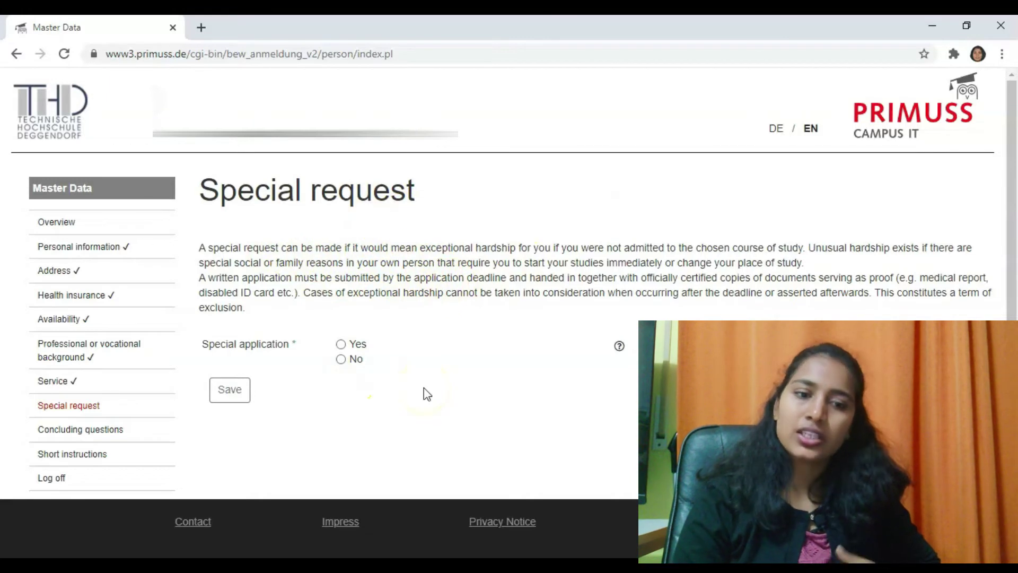
left_click(341, 361)
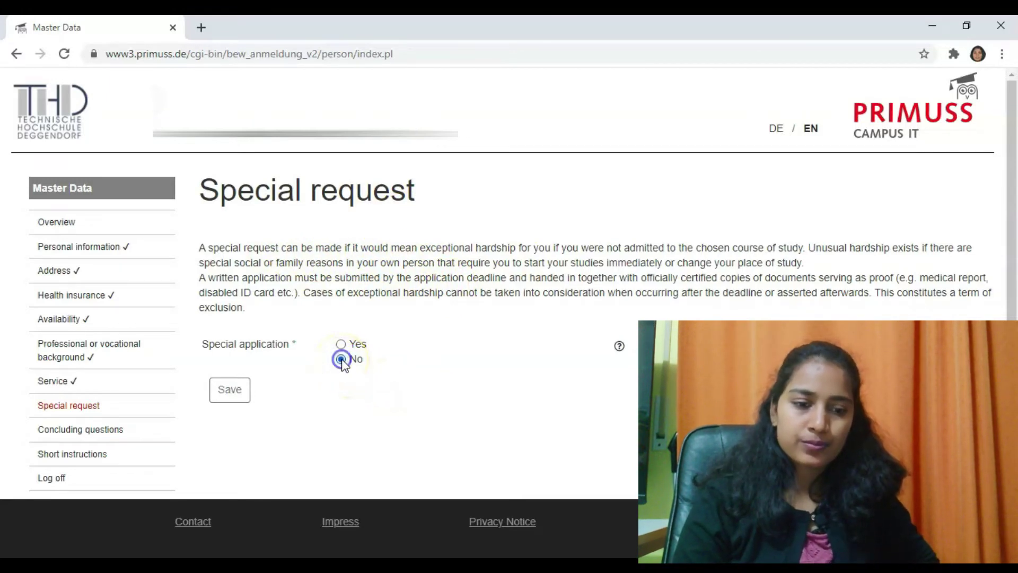
left_click(226, 397)
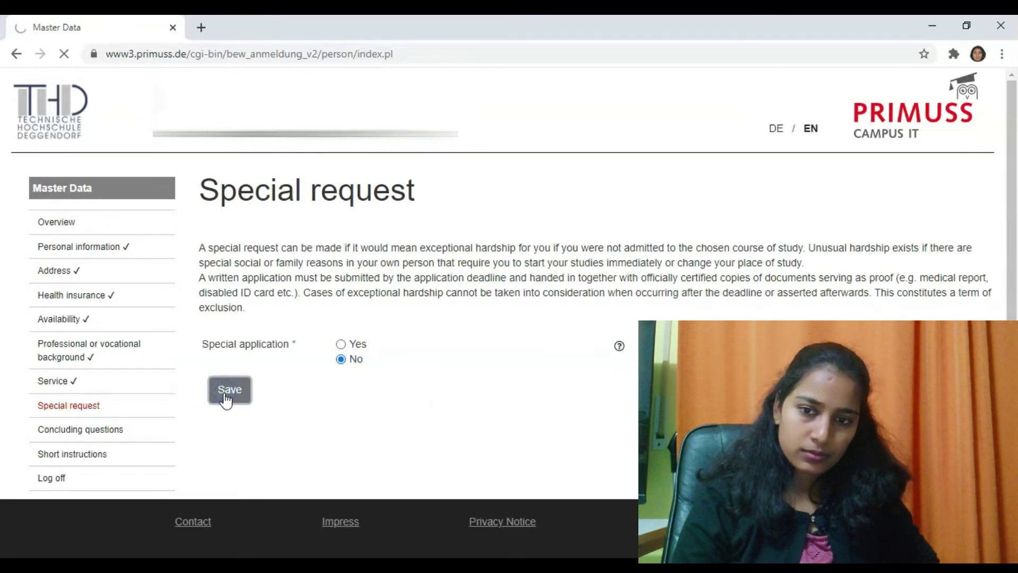
Answer No to both previous conviction and disease in the concluding questions, and save them
scroll(476, 389, "down", 1)
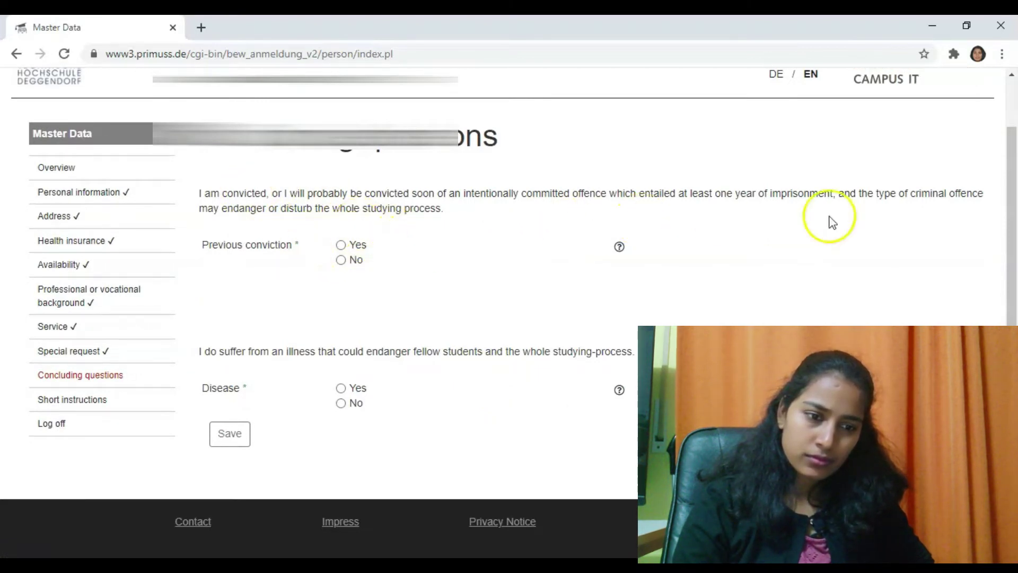
left_click(343, 261)
left_click(342, 404)
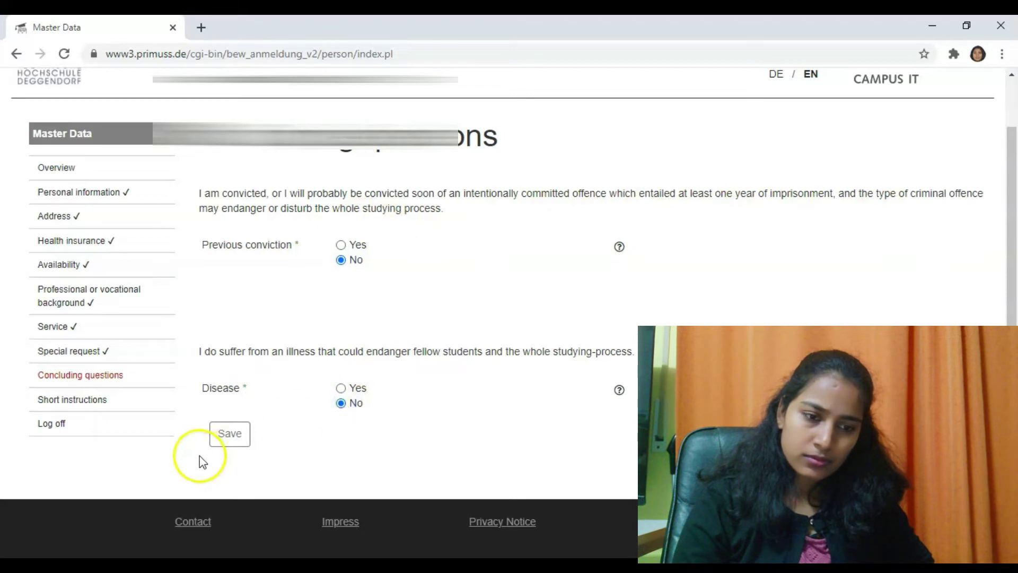
left_click(228, 437)
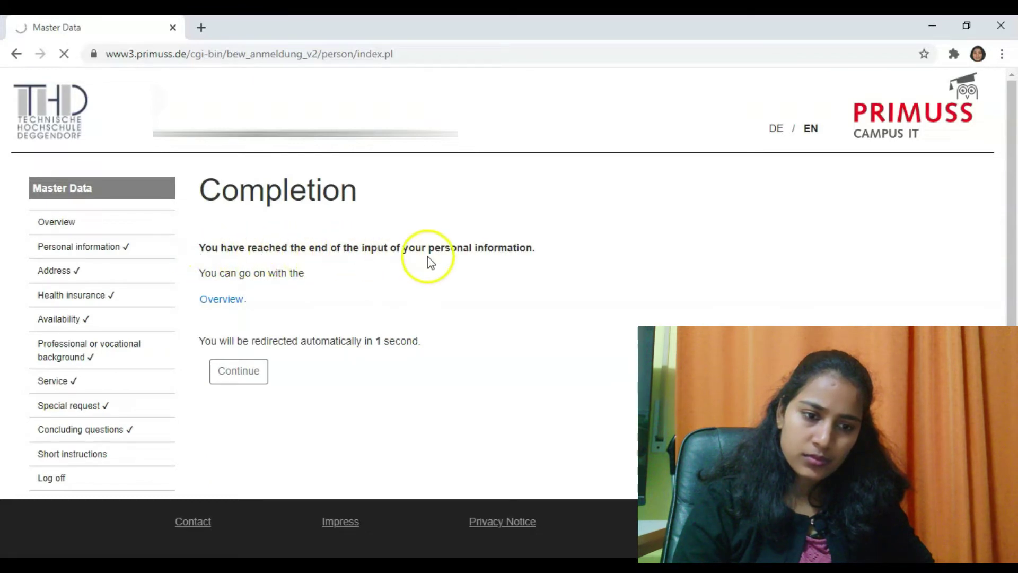
Open the educational background section and save the entrance qualification type as Higher education entrance qualification acquired outside of Germany
scroll(440, 270, "down", 4)
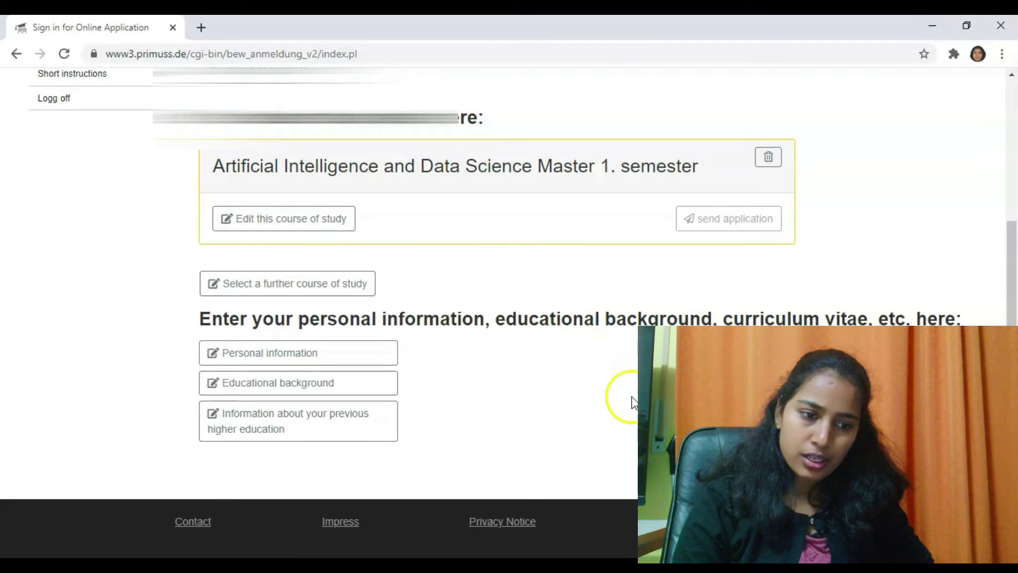
left_click(352, 389)
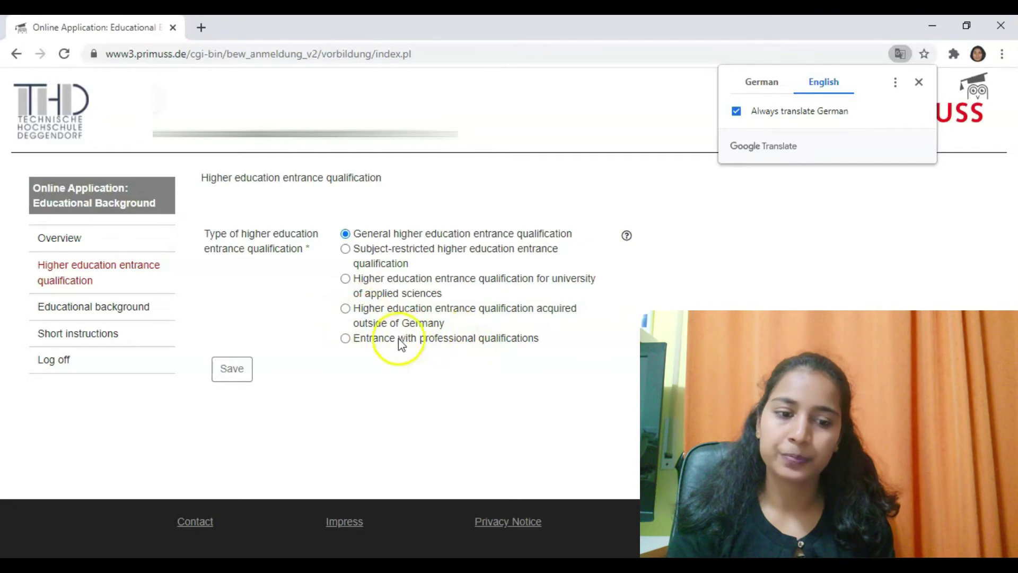
left_click(345, 309)
left_click(233, 368)
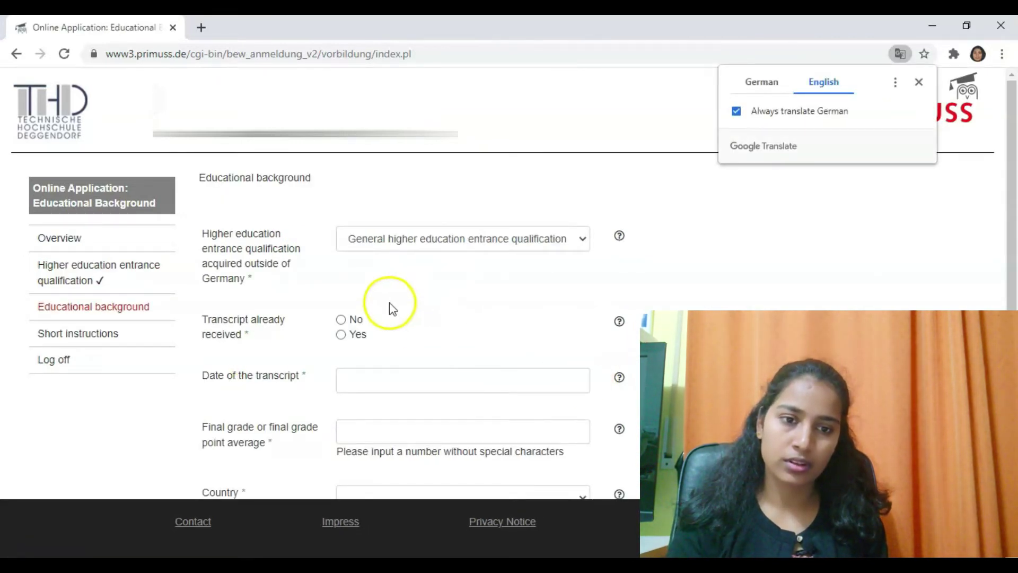
Mark the transcript as received, enter its date and final grade, set country India and 0 Studienkolleg semesters, and save the educational background
left_click(342, 335)
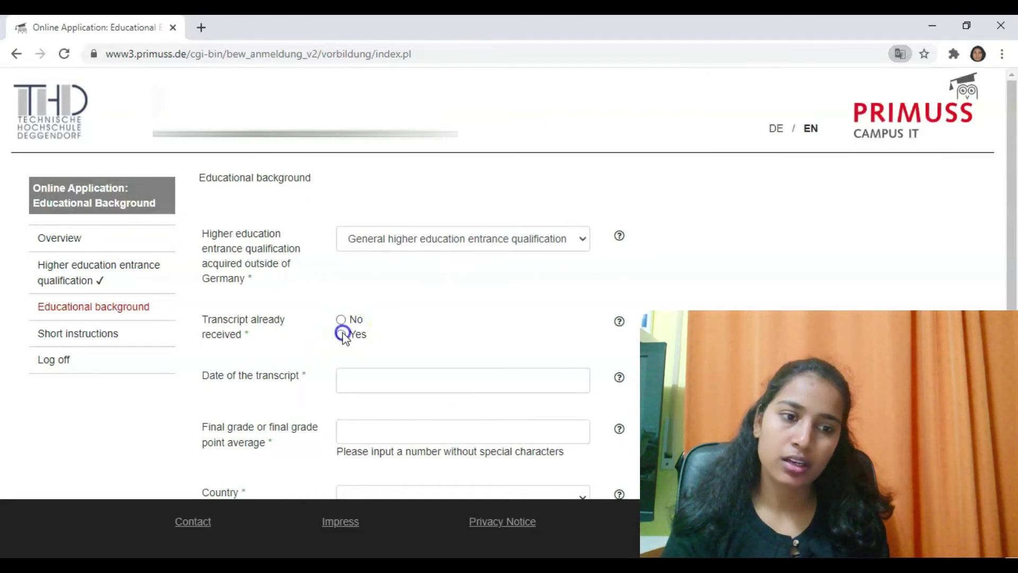
scroll(409, 339, "down", 3)
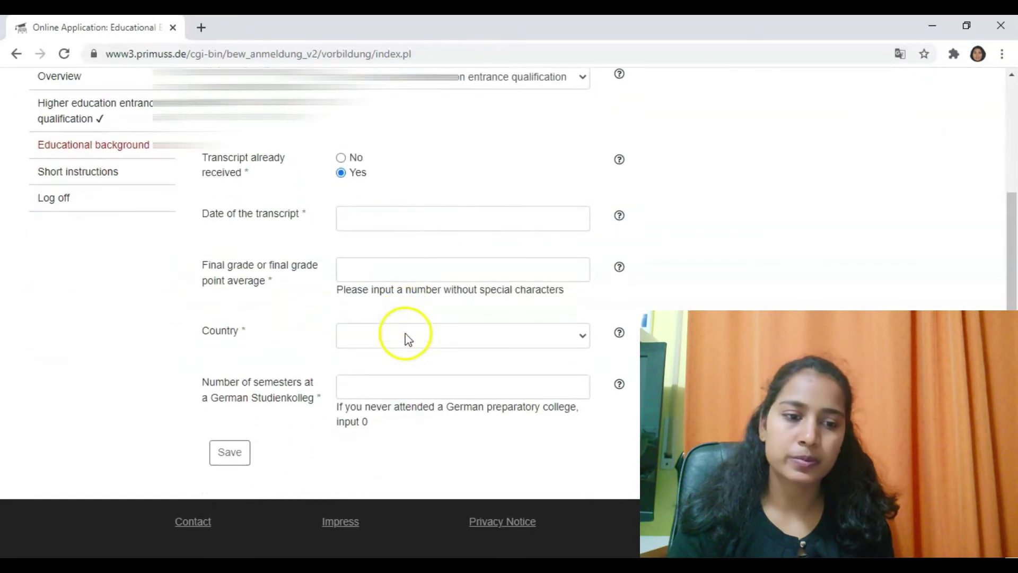
left_click(455, 215)
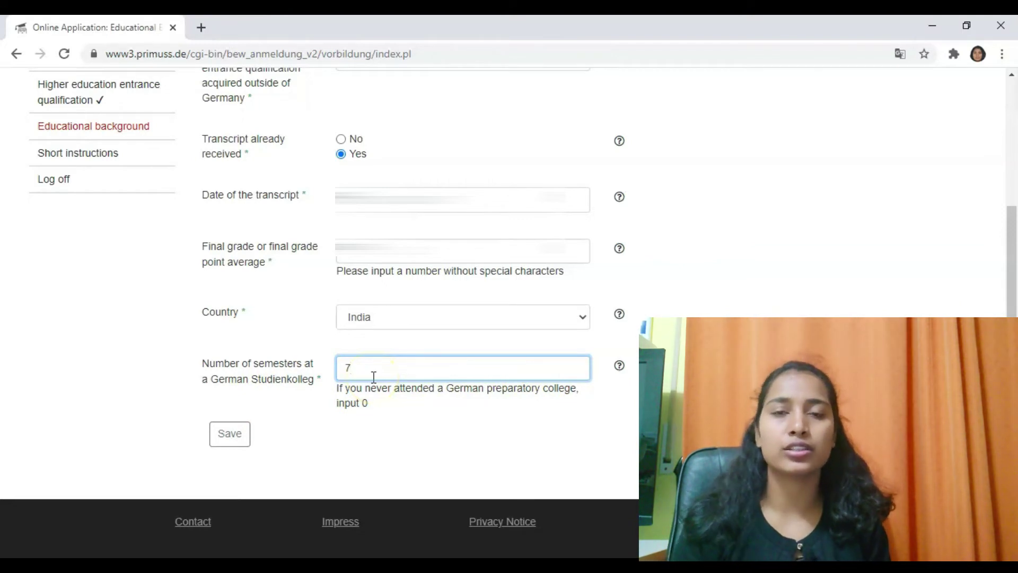
mouse_move(619, 368)
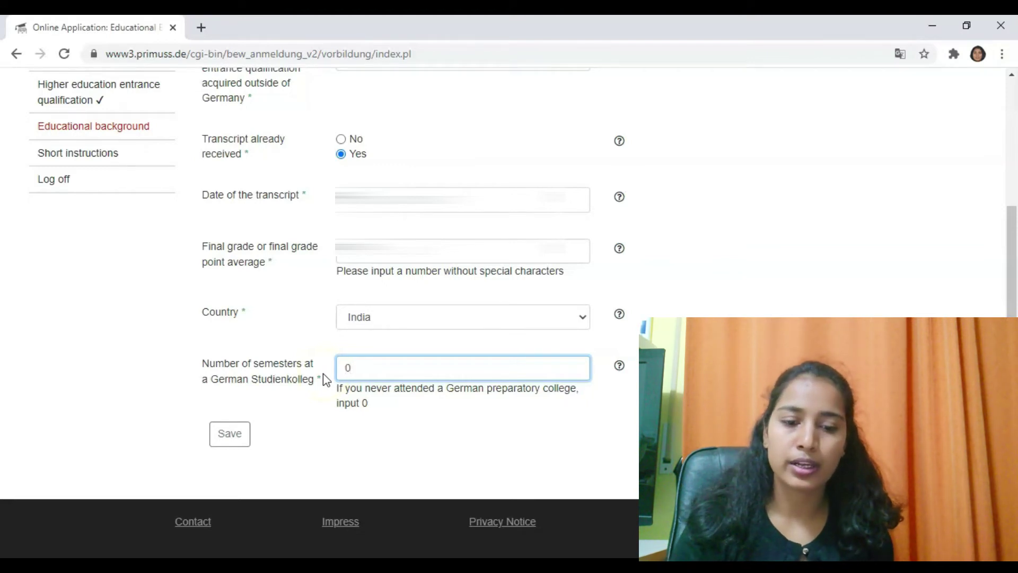
left_click(229, 434)
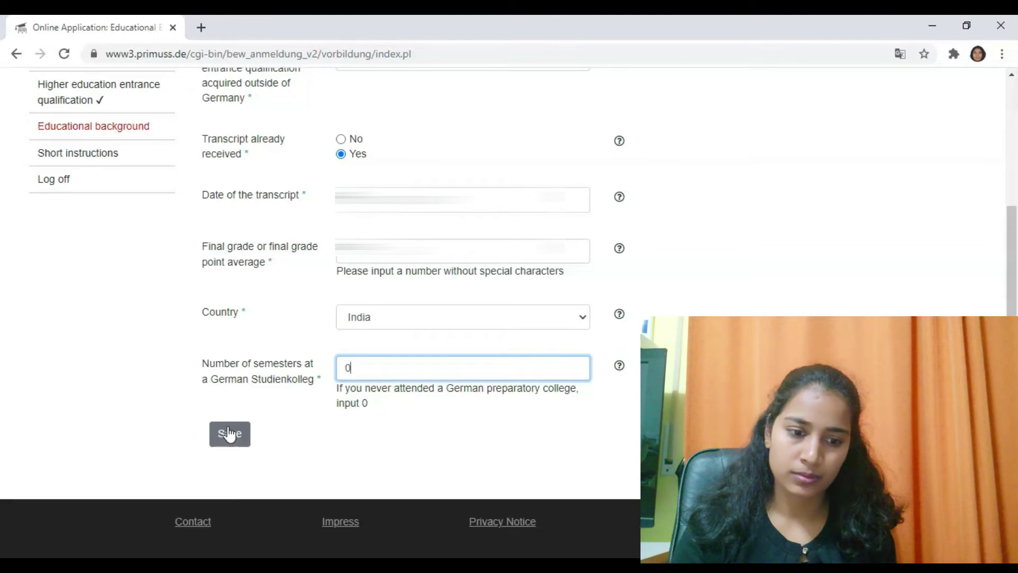
left_click(229, 433)
Open the section on previous higher education and add a new entry under higher educational background outside Germany
scroll(477, 422, "down", 1)
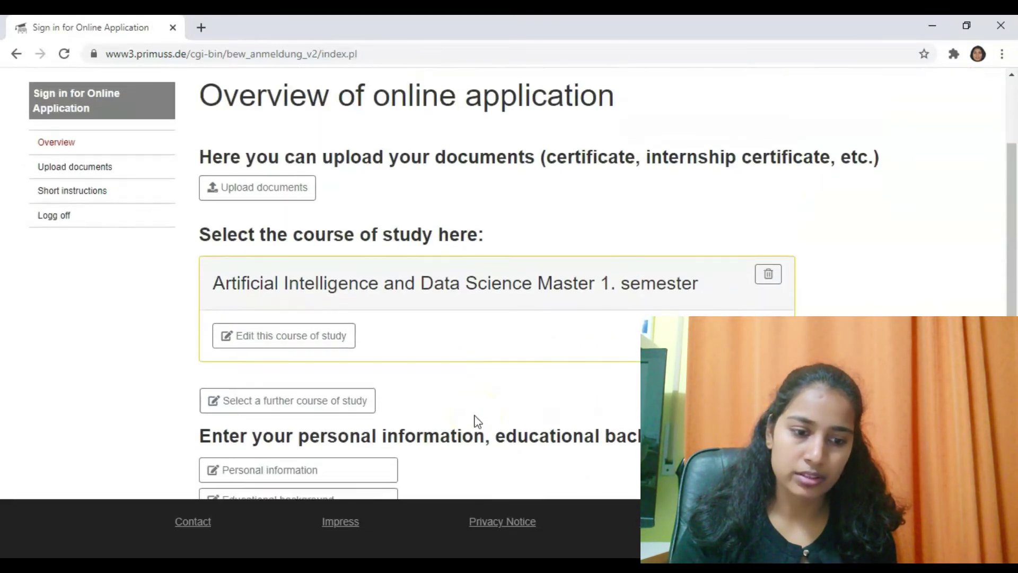
scroll(475, 421, "down", 1)
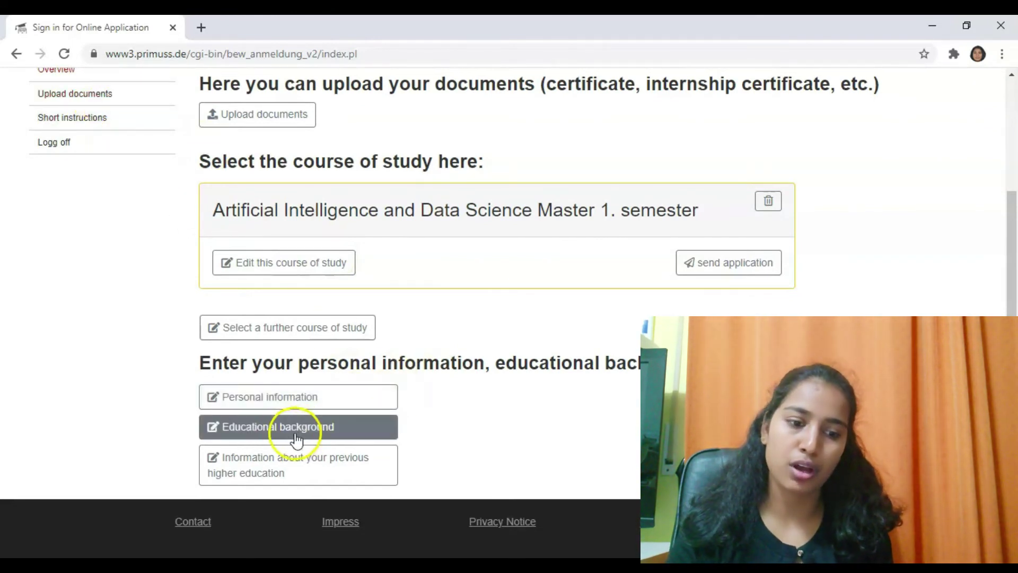
left_click(276, 469)
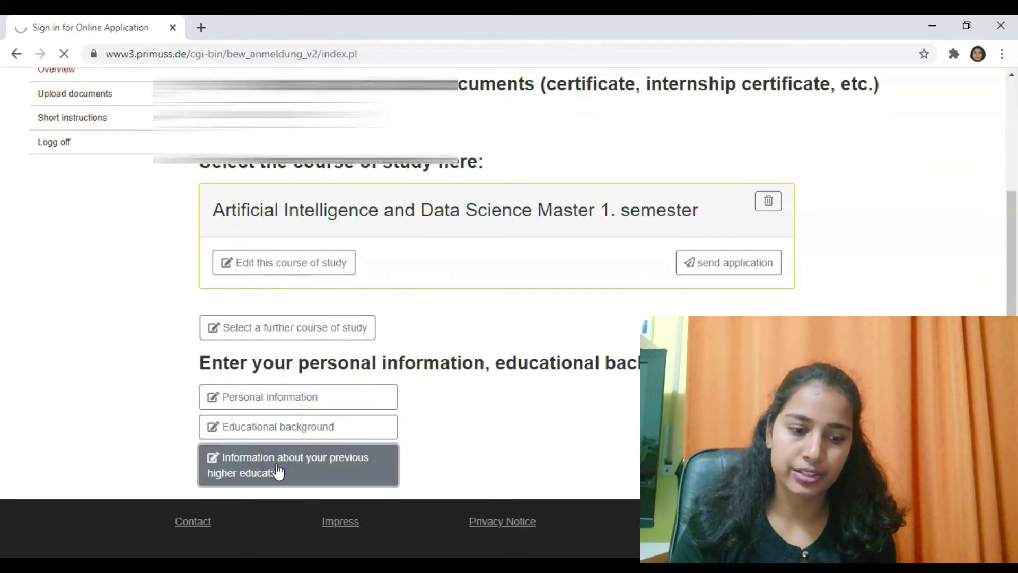
scroll(398, 371, "down", 1)
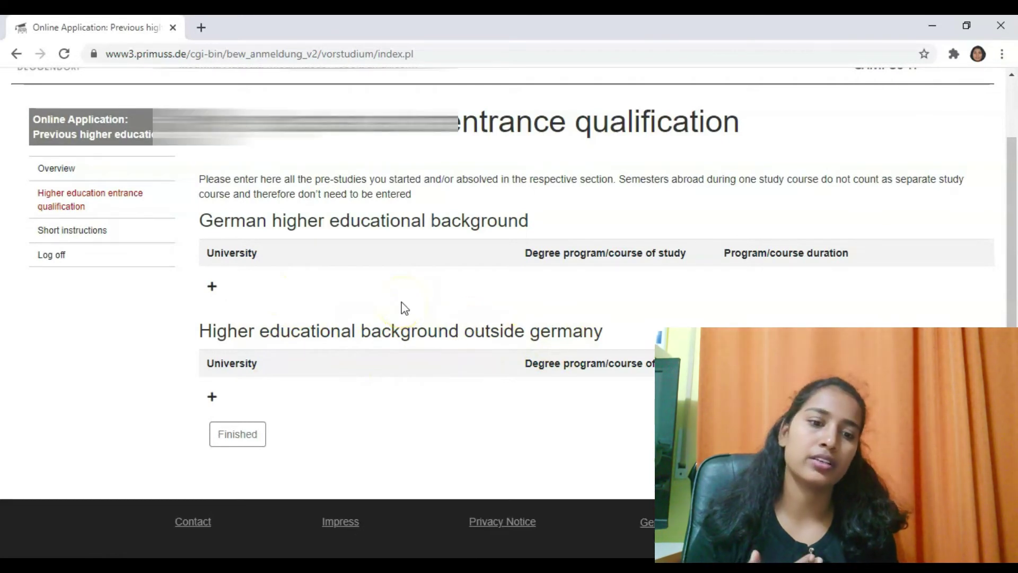
scroll(405, 308, "up", 1)
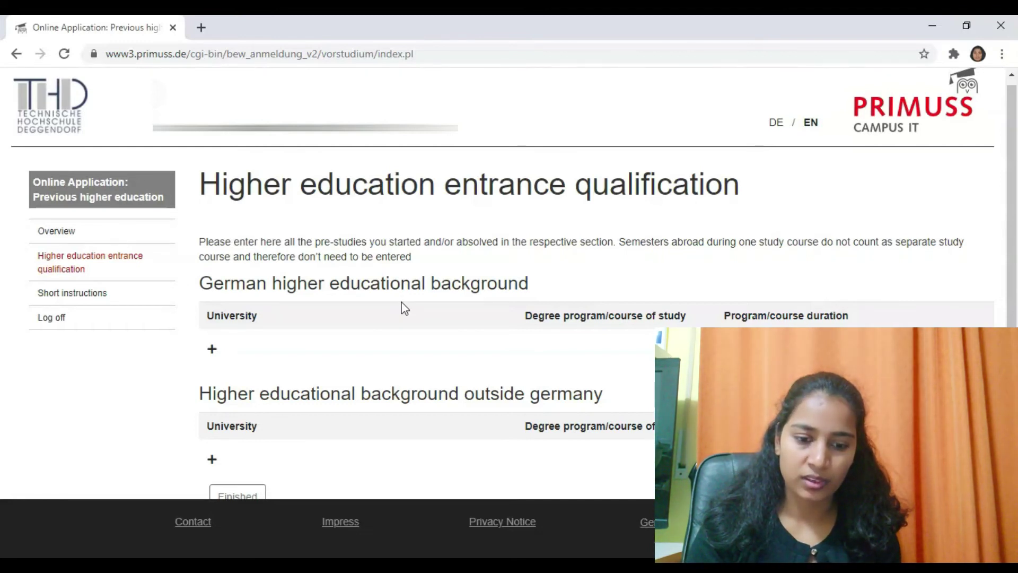
scroll(405, 308, "down", 1)
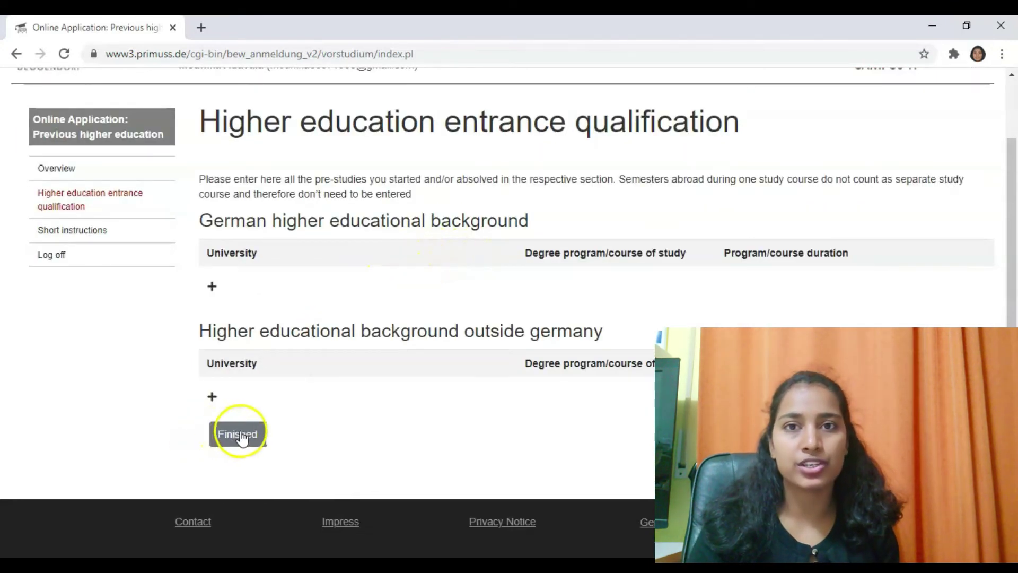
left_click(213, 404)
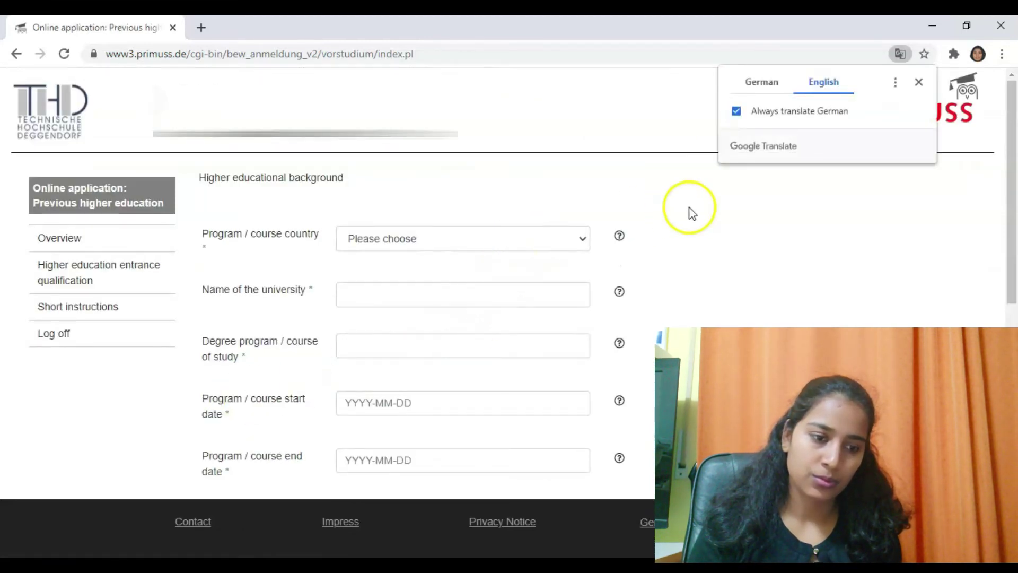
Dismiss the translation pop-up, look through the higher educational background form, and set the program country to India
left_click(919, 82)
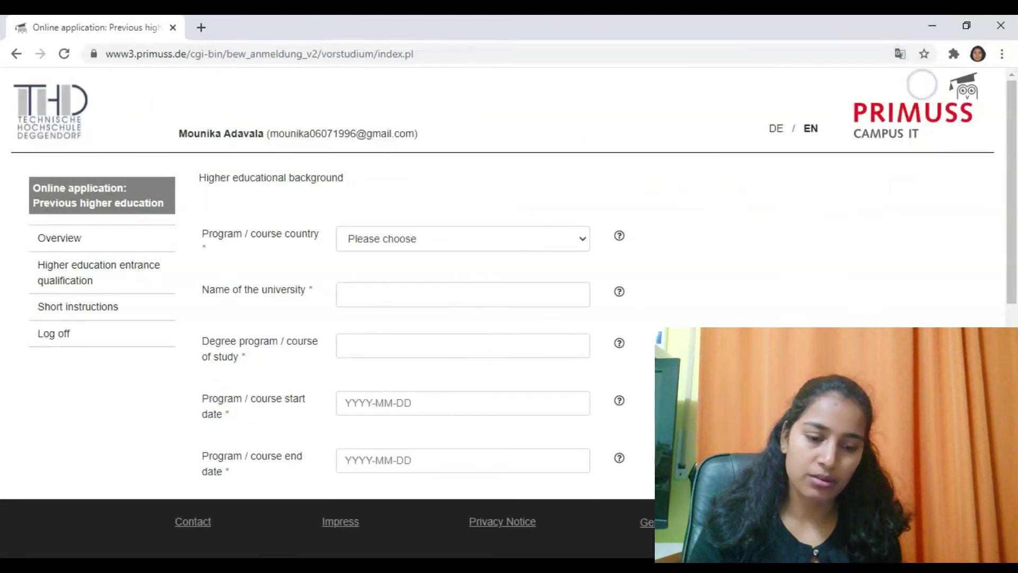
scroll(919, 85, "down", 3)
scroll(608, 283, "down", 6)
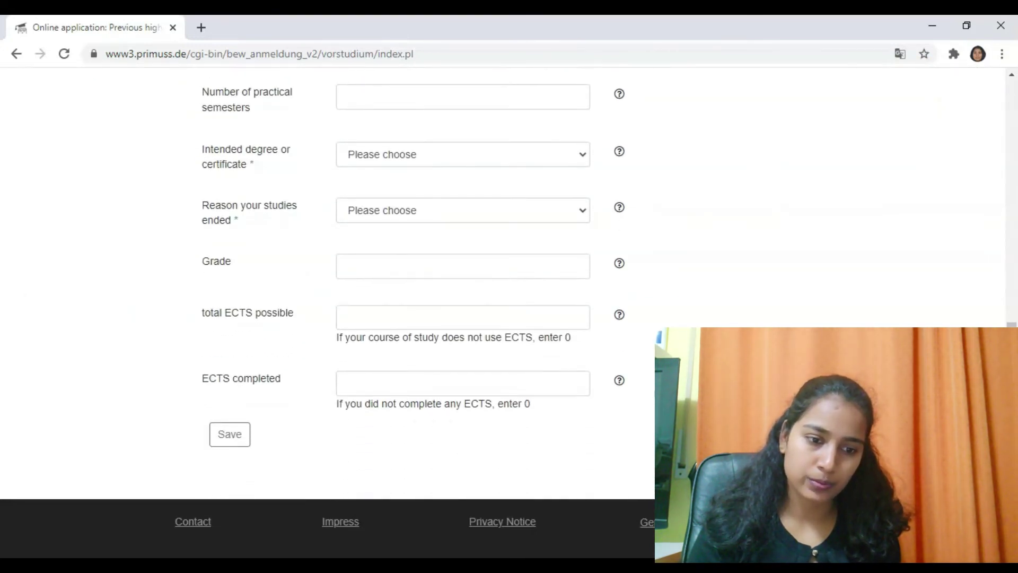
scroll(631, 285, "up", 3)
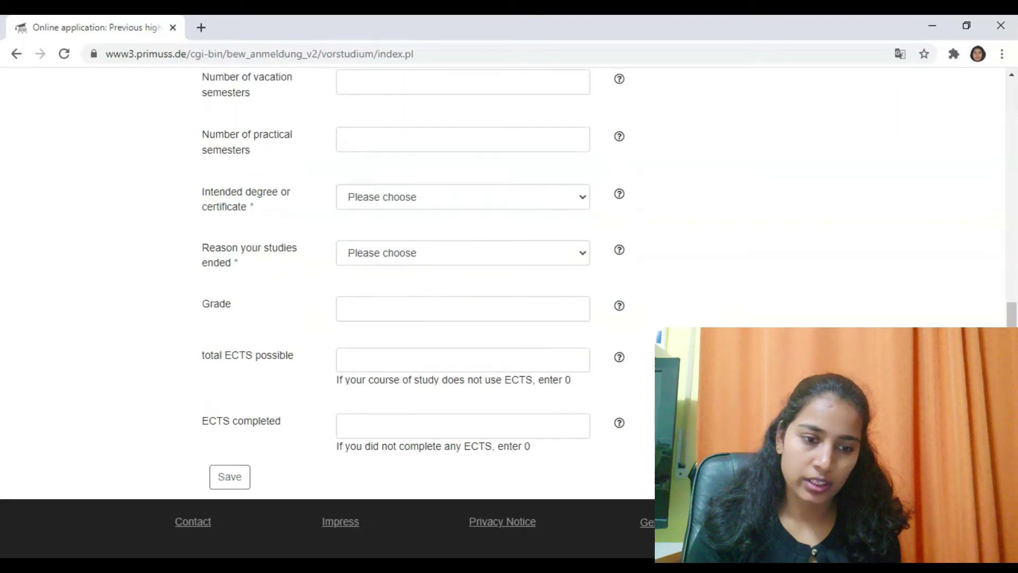
scroll(464, 283, "up", 3)
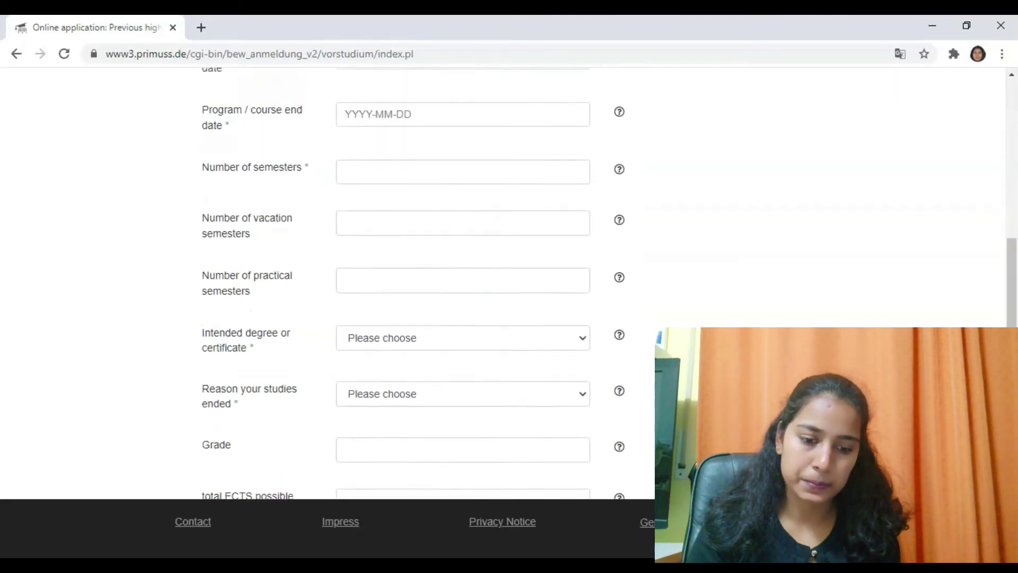
scroll(463, 283, "up", 4)
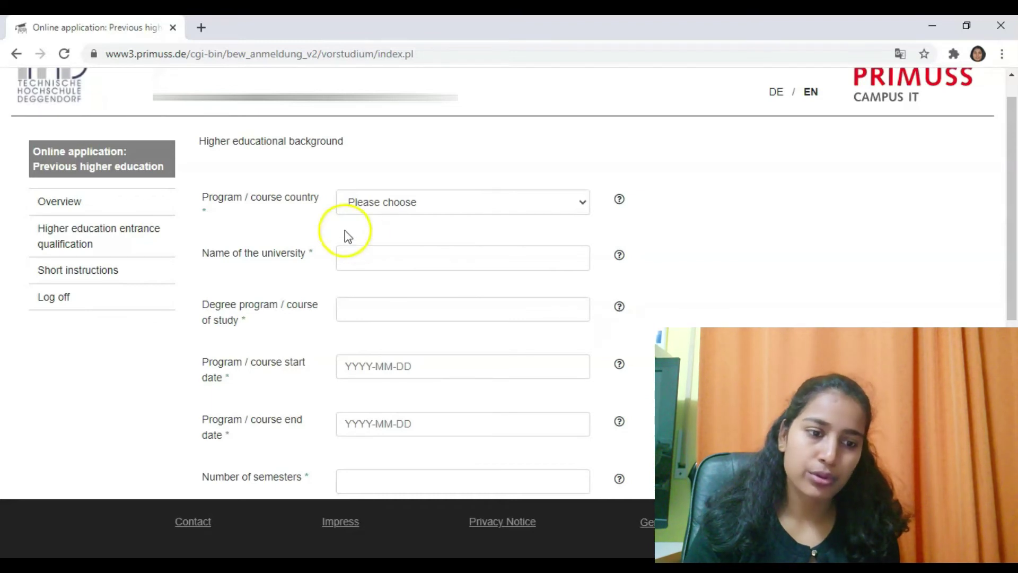
left_click(384, 210)
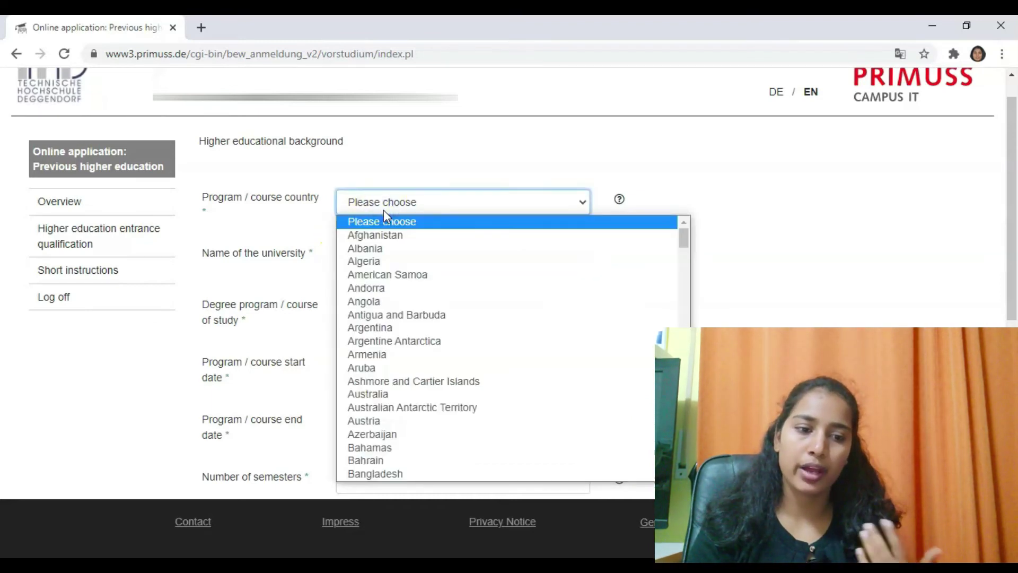
type("in")
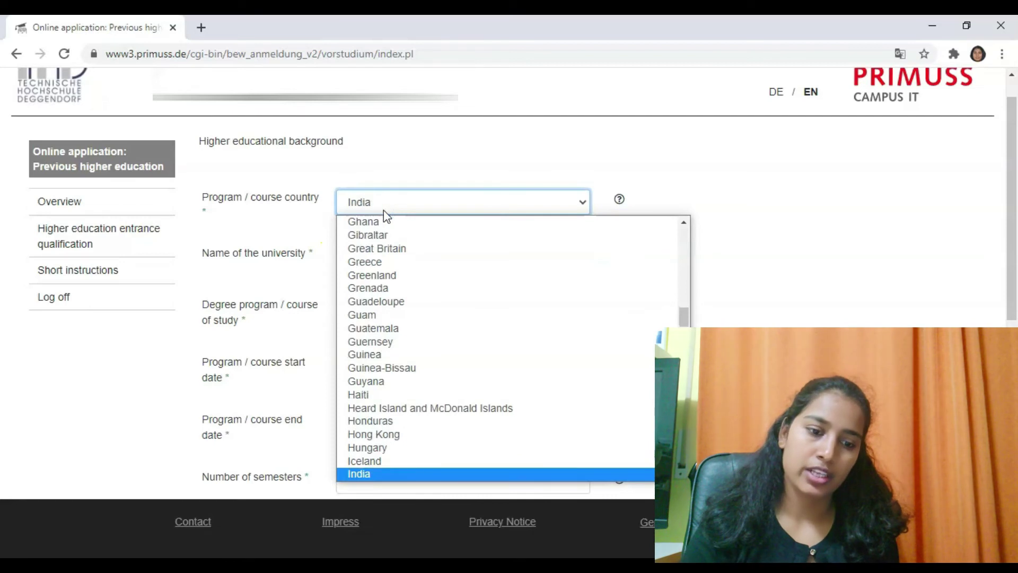
key("Return")
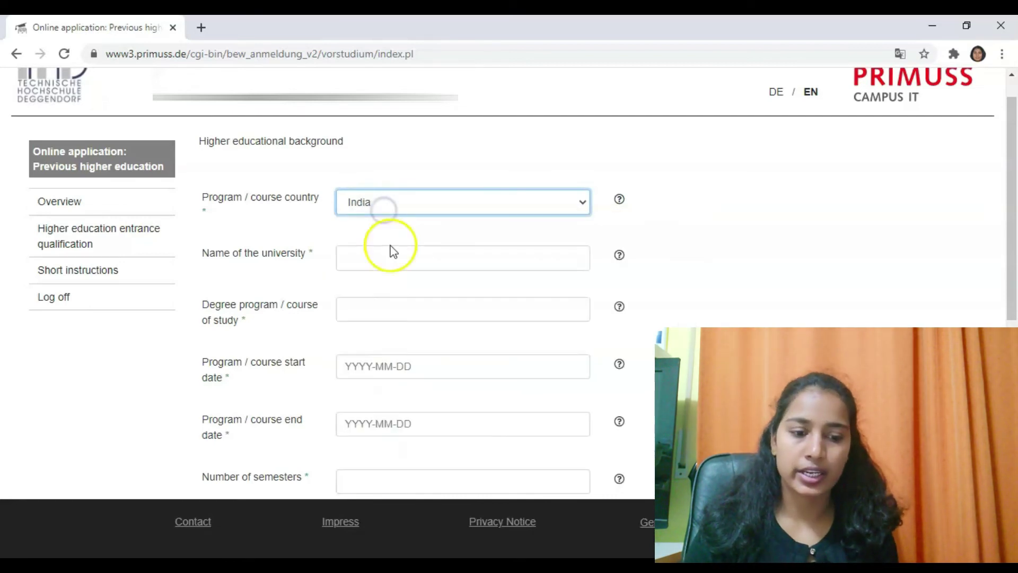
Enter JNTU Hyderabad as the university and fill in the electrical engineering degree program
left_click(373, 258)
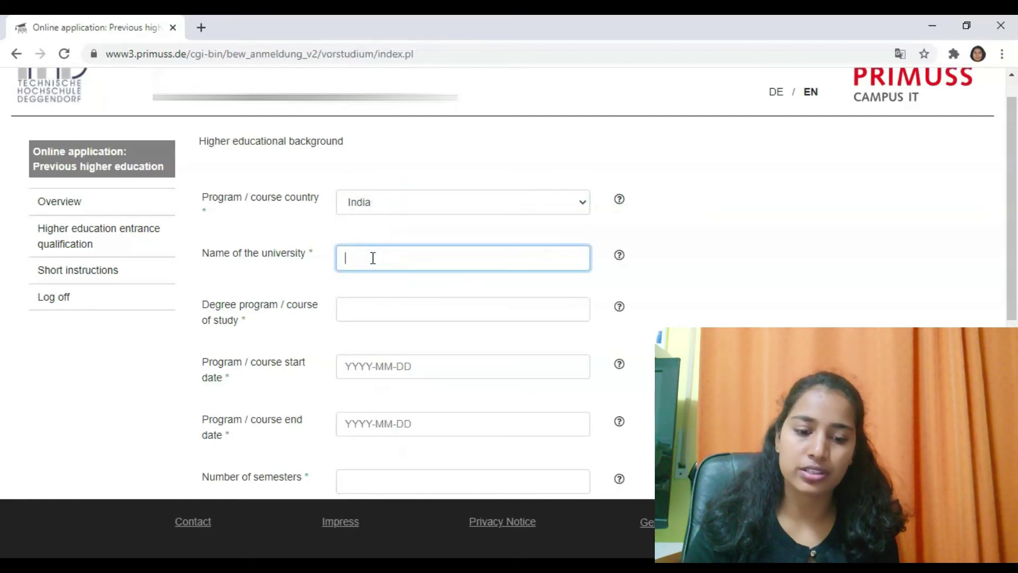
left_click(372, 257)
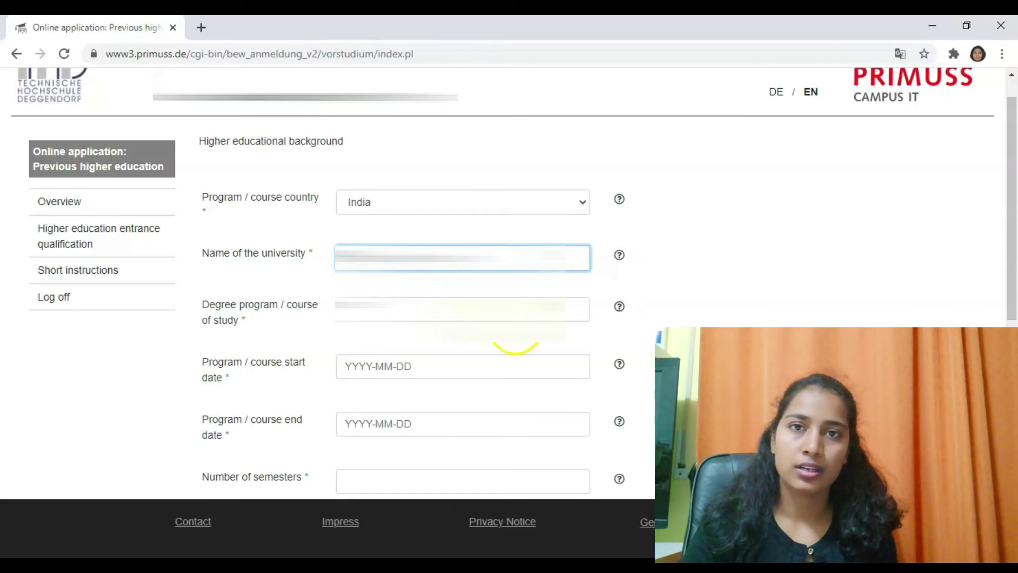
key("Tab")
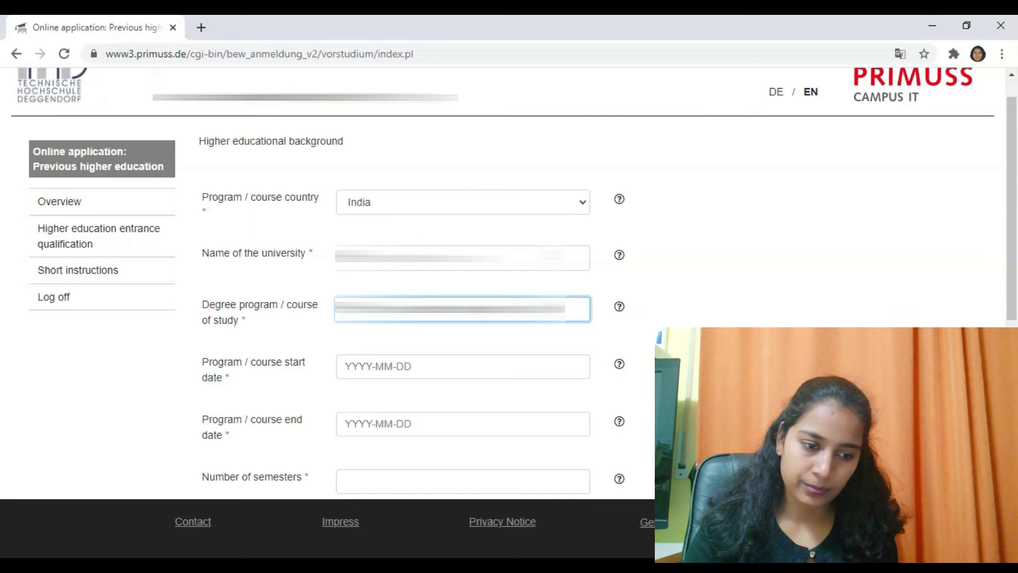
type("g")
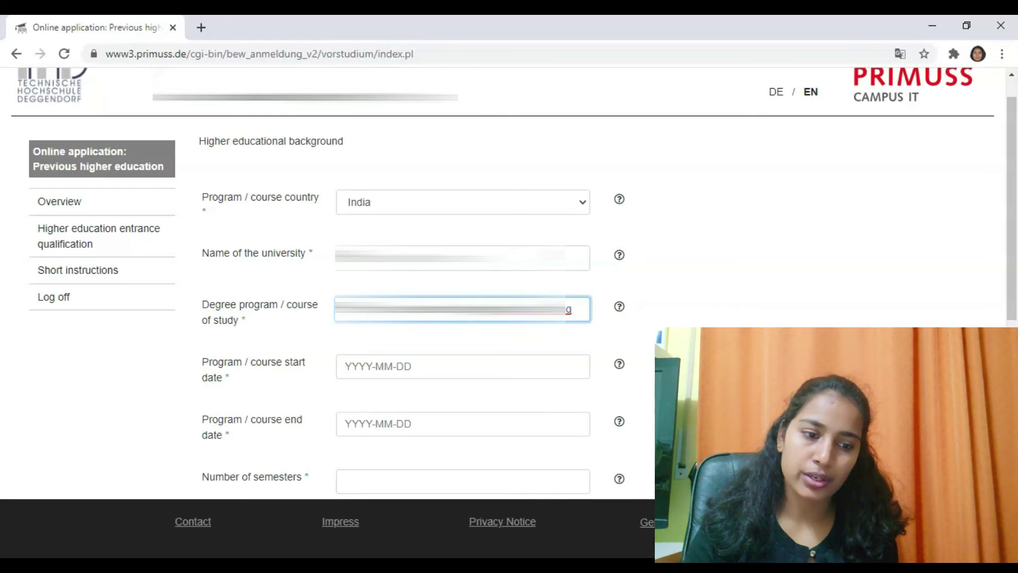
Fill in the course start date, end date and number of semesters, save the entry, and finish the previous higher education section
left_click(527, 344)
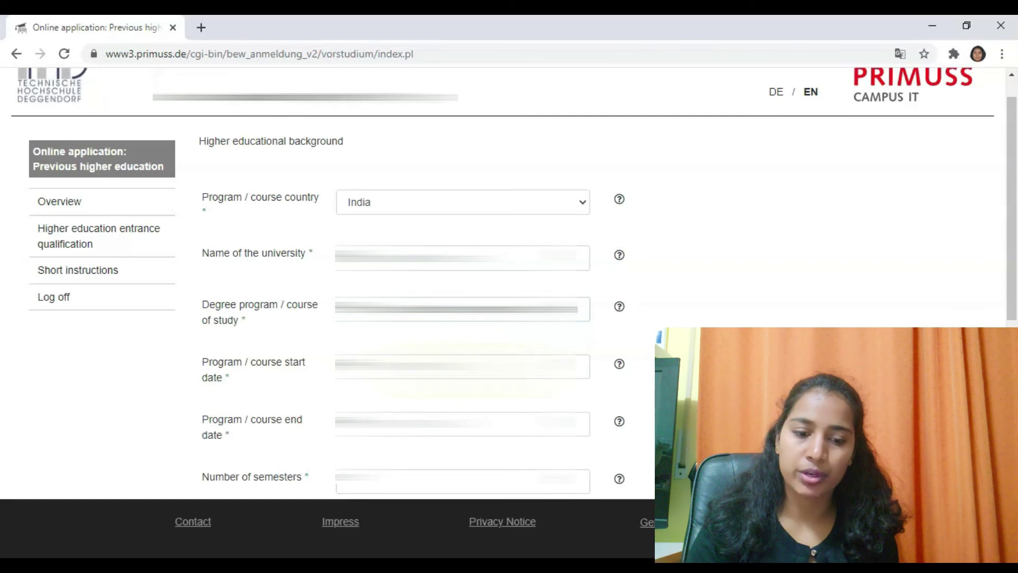
left_click(462, 366)
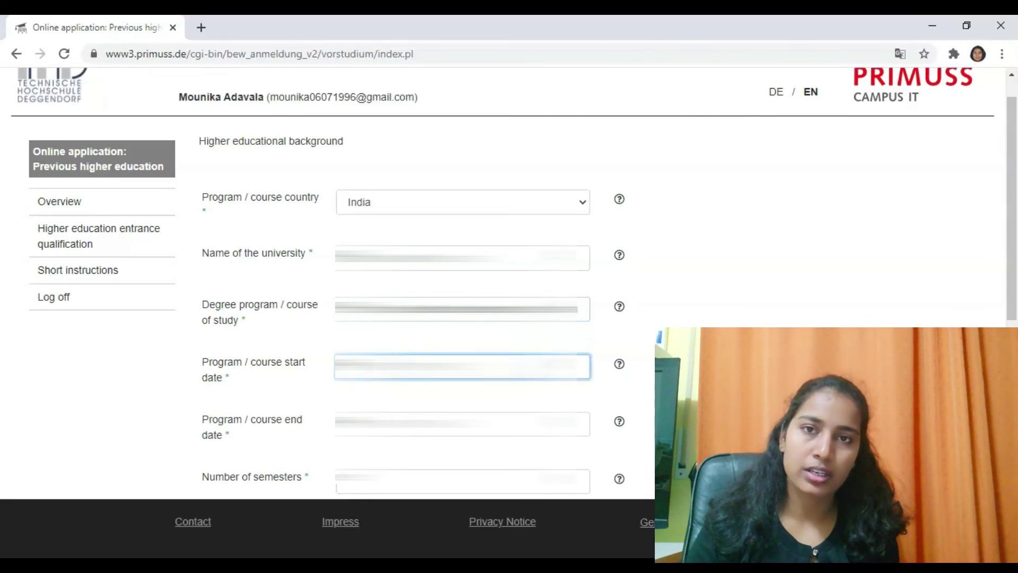
scroll(461, 366, "down", 8)
left_click(230, 434)
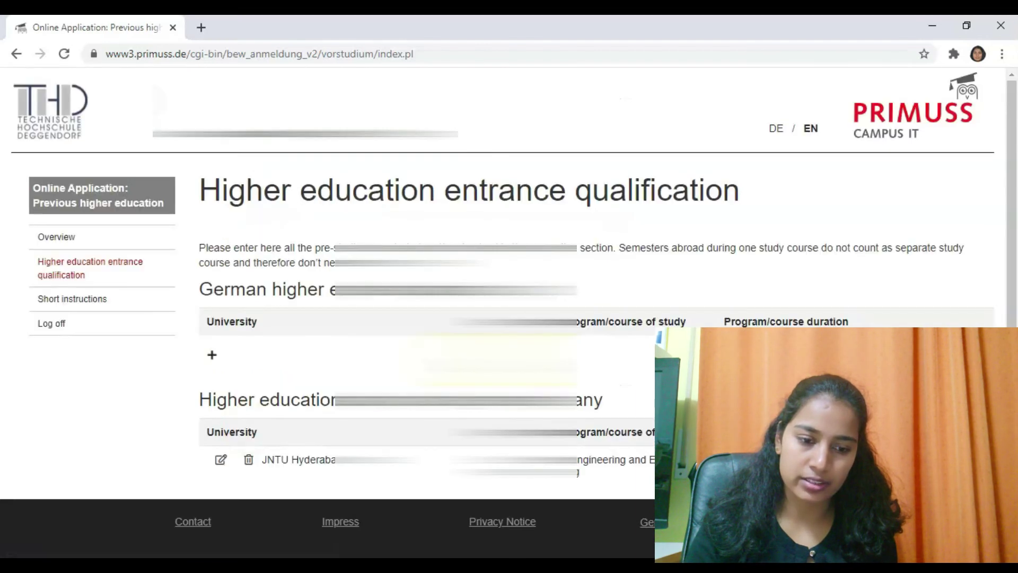
scroll(503, 365, "down", 2)
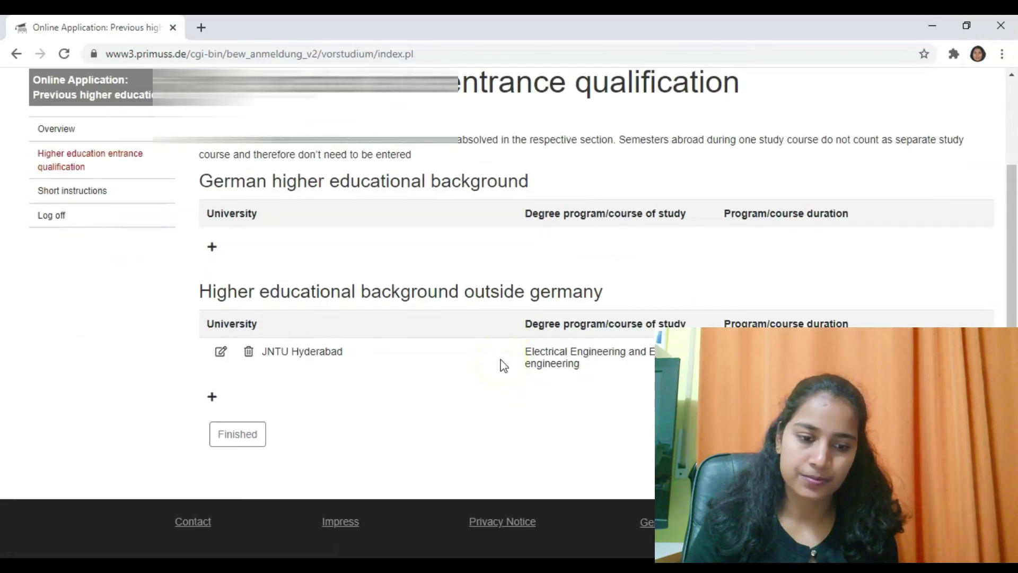
left_click(223, 435)
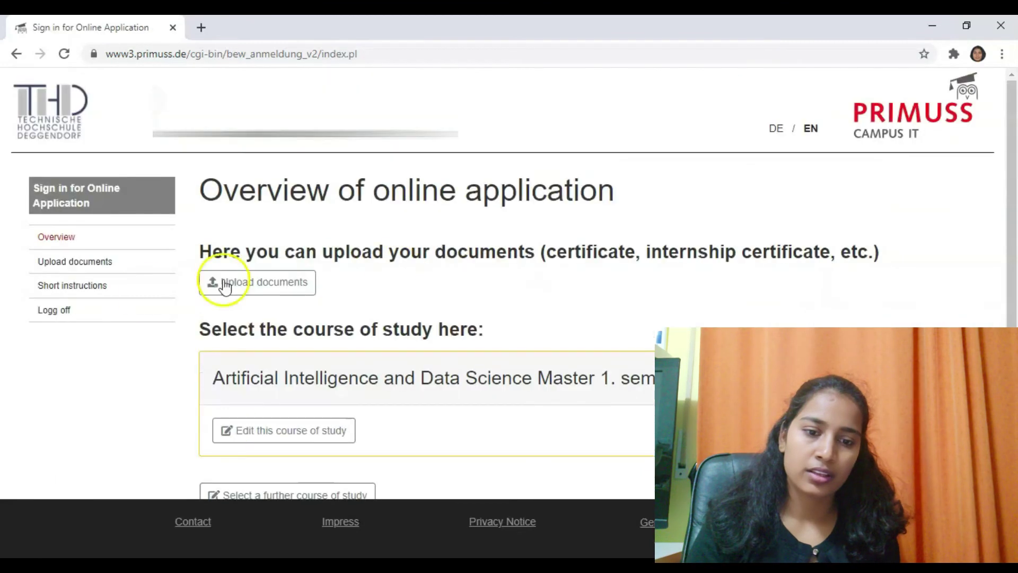
Open the document upload page and review the required documents and their deadlines
left_click(113, 239)
left_click(91, 261)
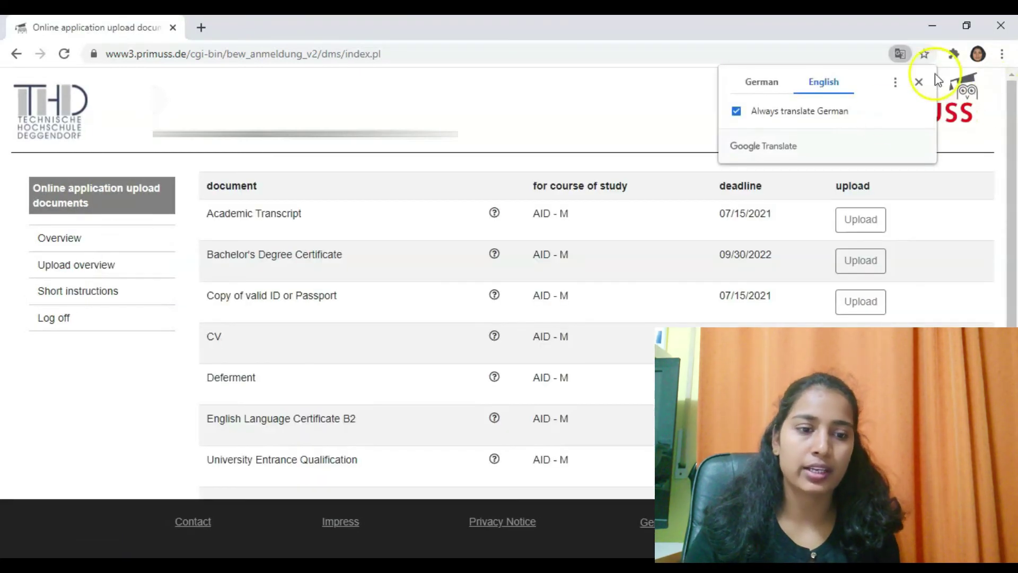
left_click(919, 83)
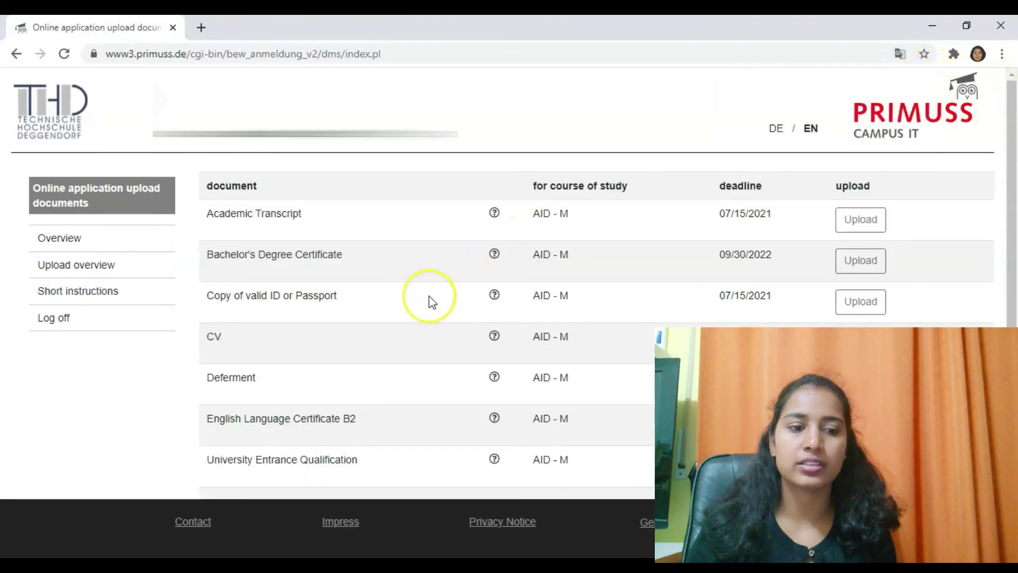
scroll(432, 303, "down", 1)
scroll(431, 299, "down", 2)
scroll(429, 298, "up", 1)
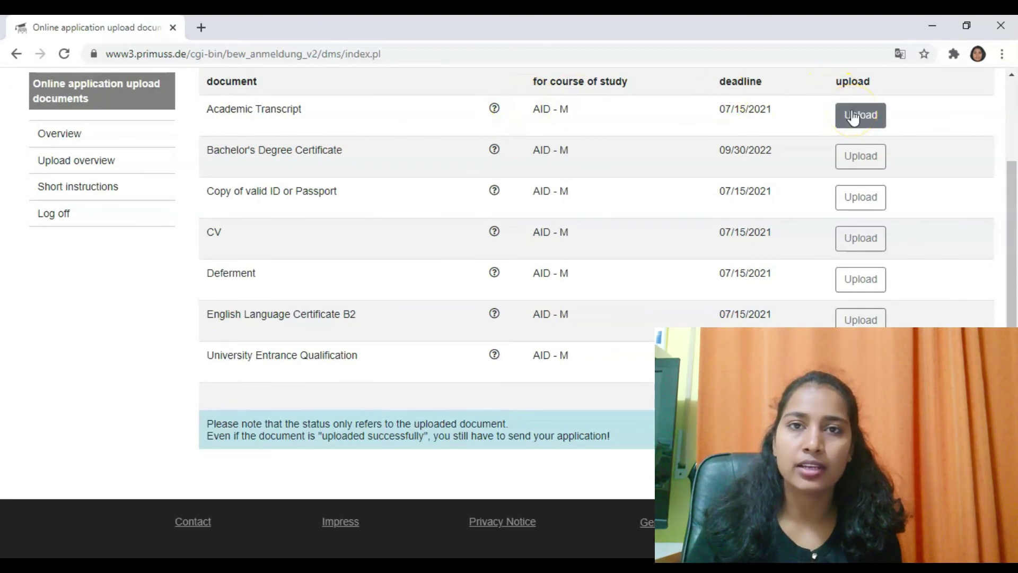
Return to the application overview, check its sections, and log off from the portal
left_click(109, 189)
left_click(116, 195)
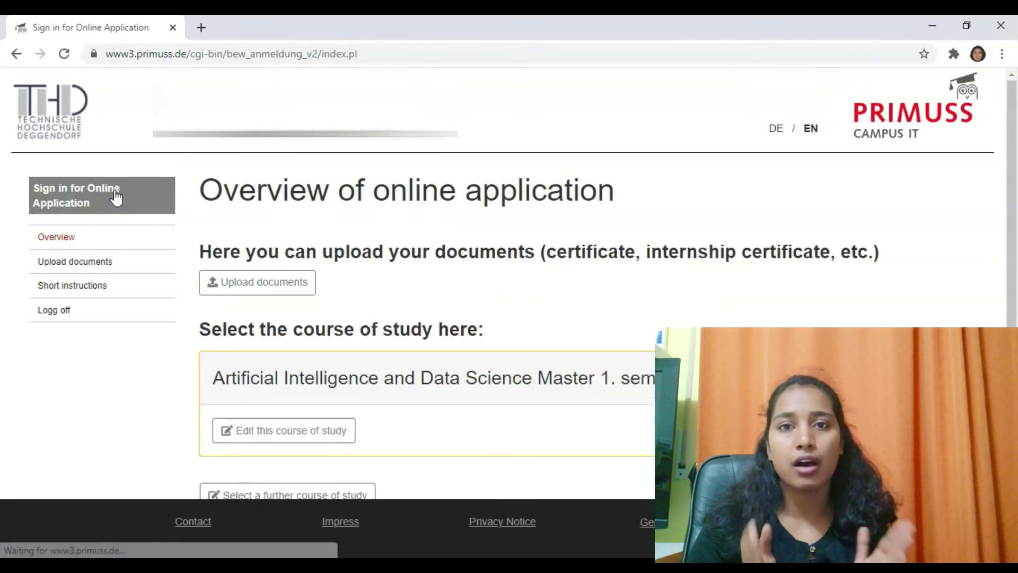
scroll(456, 298, "down", 4)
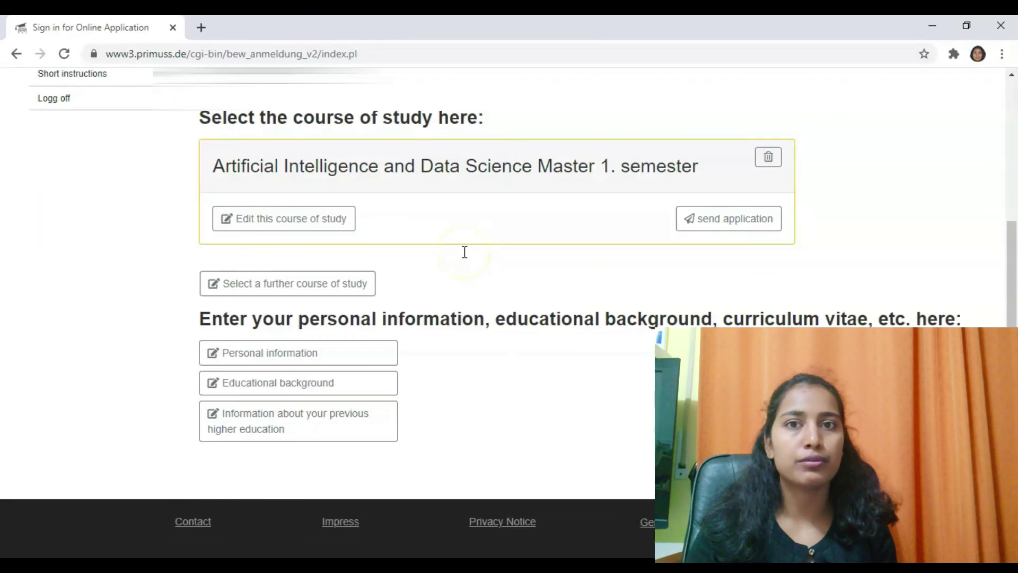
scroll(464, 251, "up", 3)
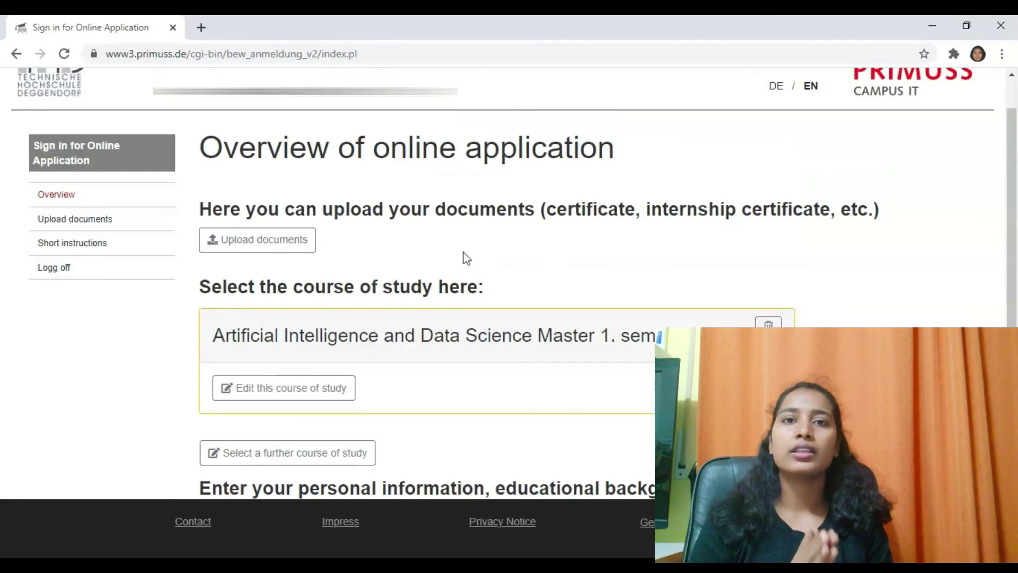
left_click(93, 279)
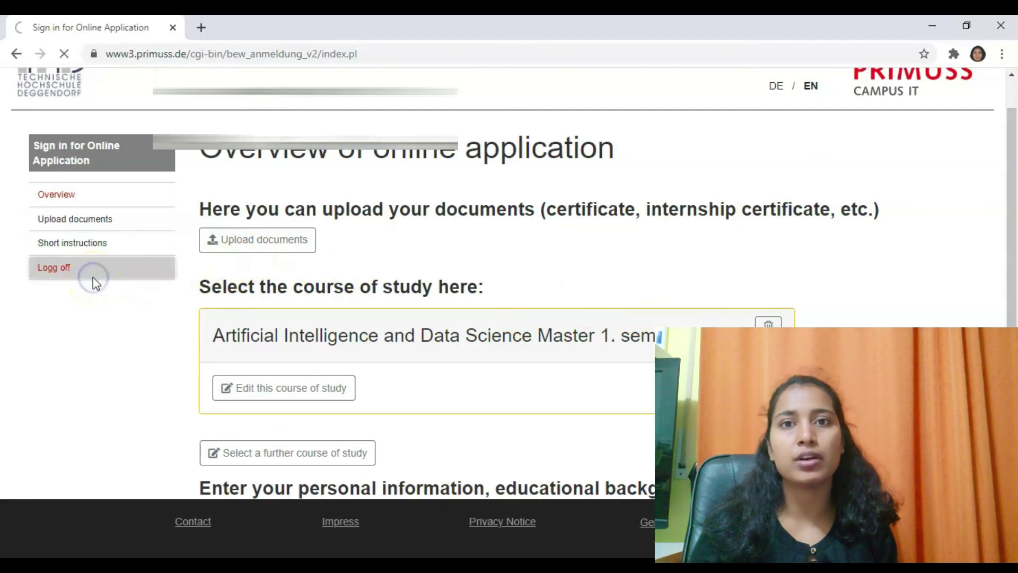